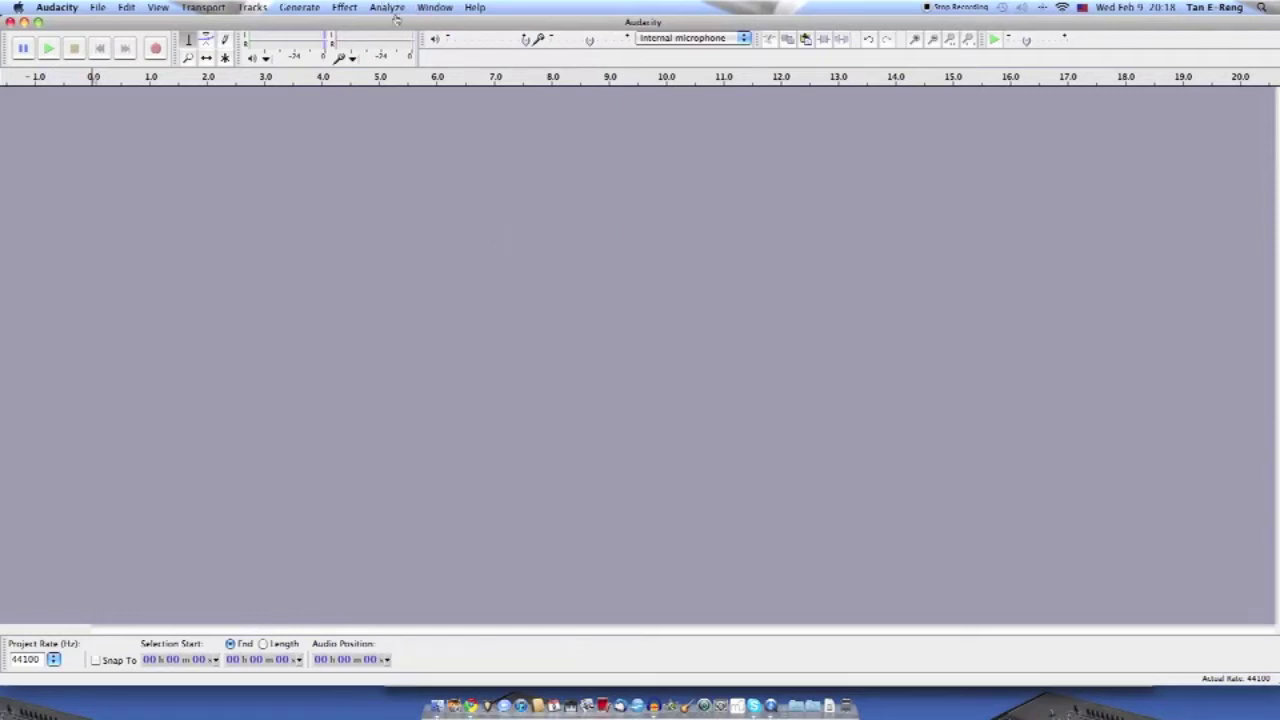
Browse the Effect and Edit menus without choosing any command.
{"action": "left_click", "coordinate": [352, 8]}
{"action": "scroll", "coordinate": [530, 584], "scroll_direction": "down", "scroll_amount": 10}
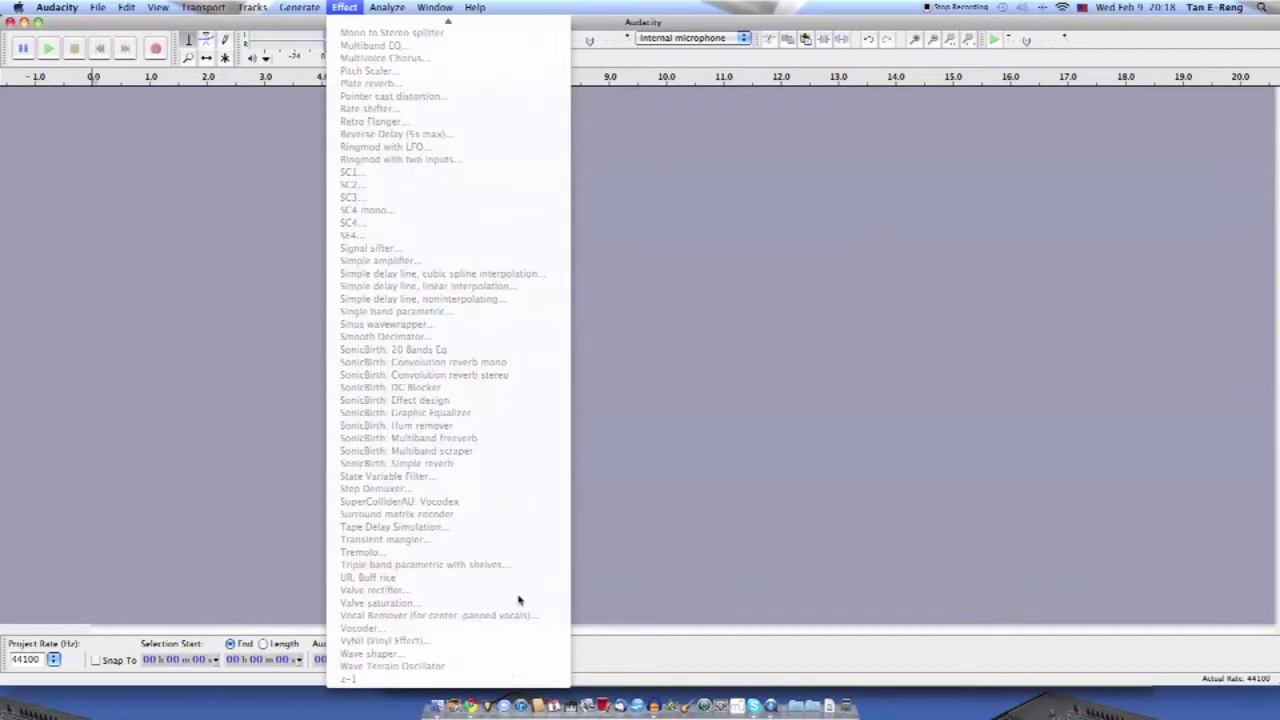
{"action": "left_click", "coordinate": [712, 428]}
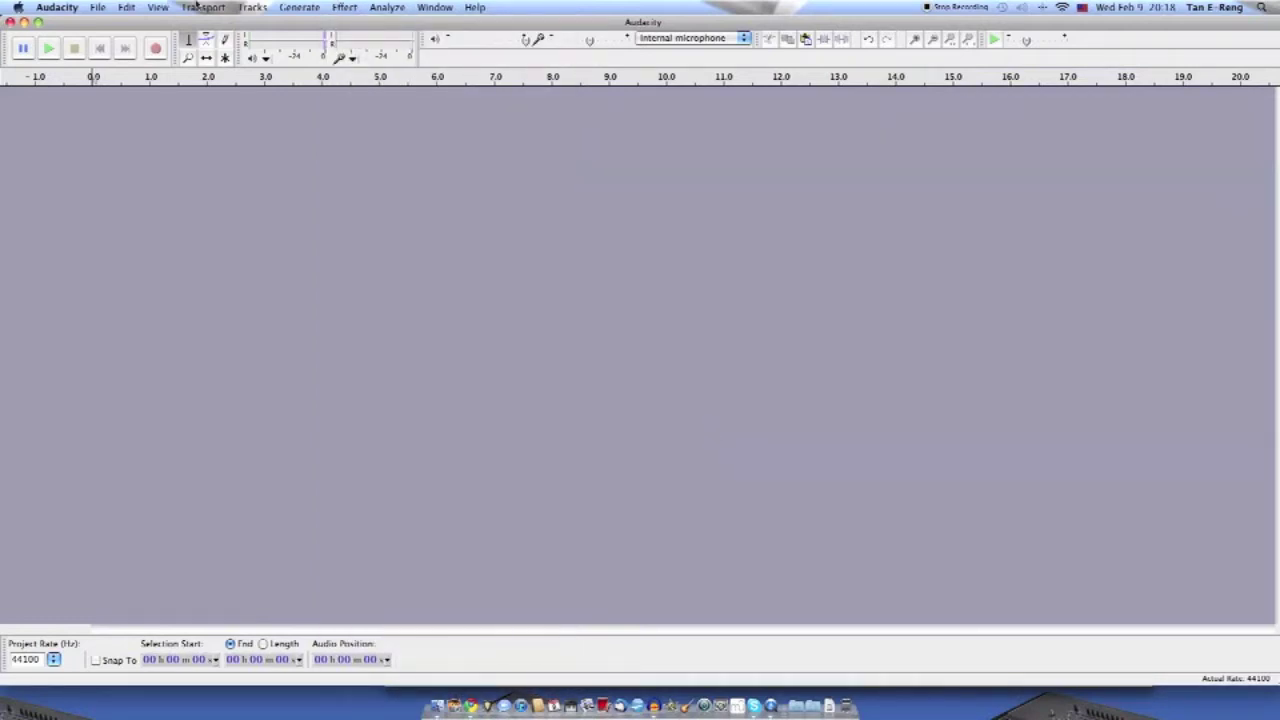
{"action": "left_click", "coordinate": [342, 7]}
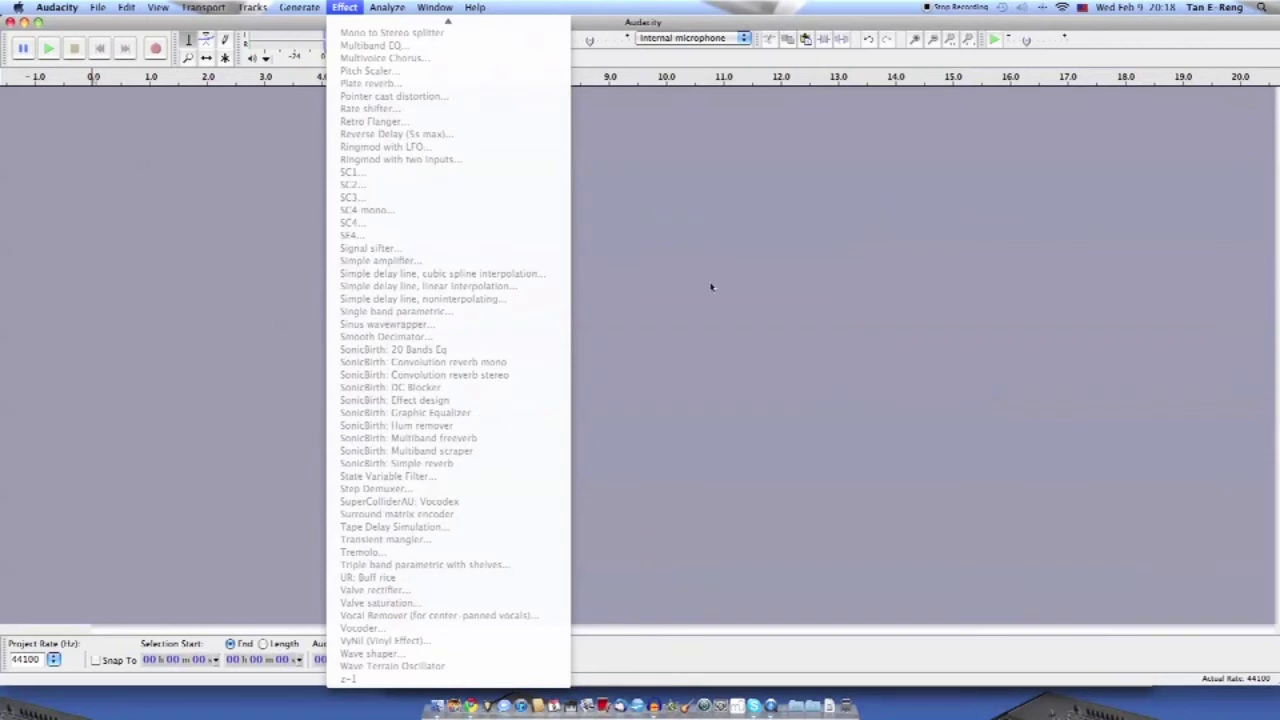
{"action": "left_click", "coordinate": [516, 228]}
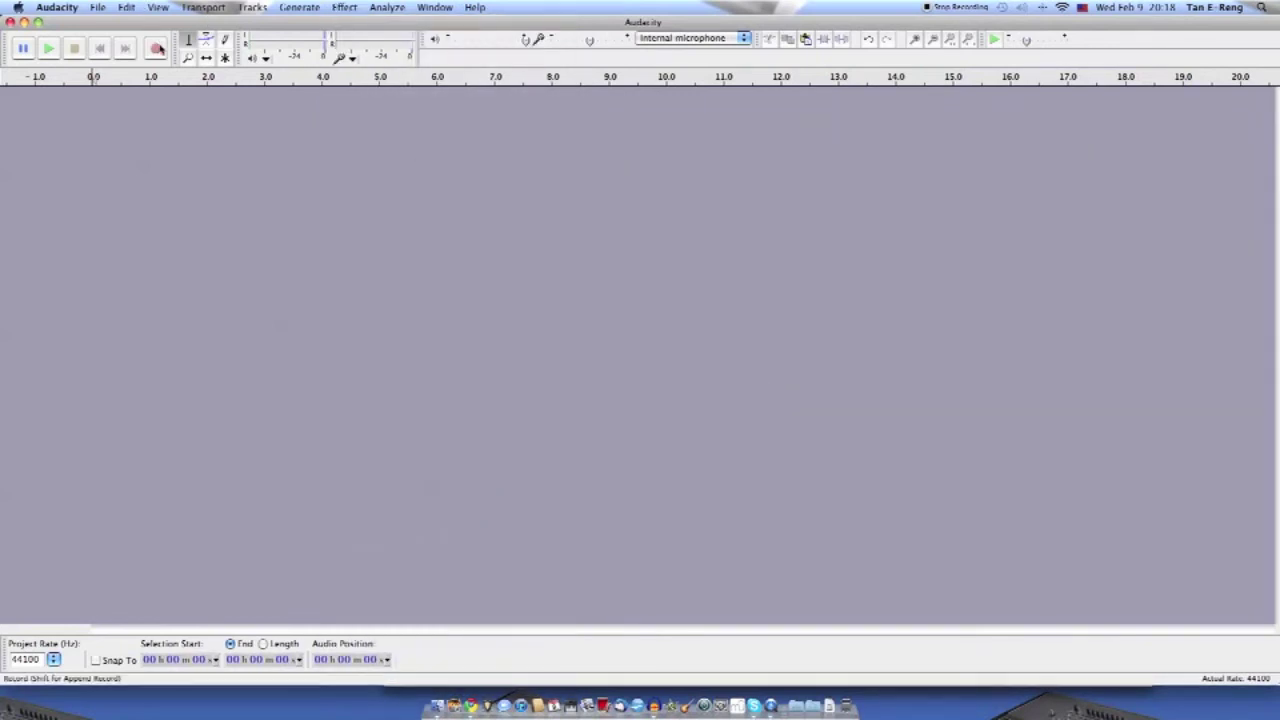
{"action": "left_click", "coordinate": [131, 7]}
{"action": "left_click", "coordinate": [486, 163]}
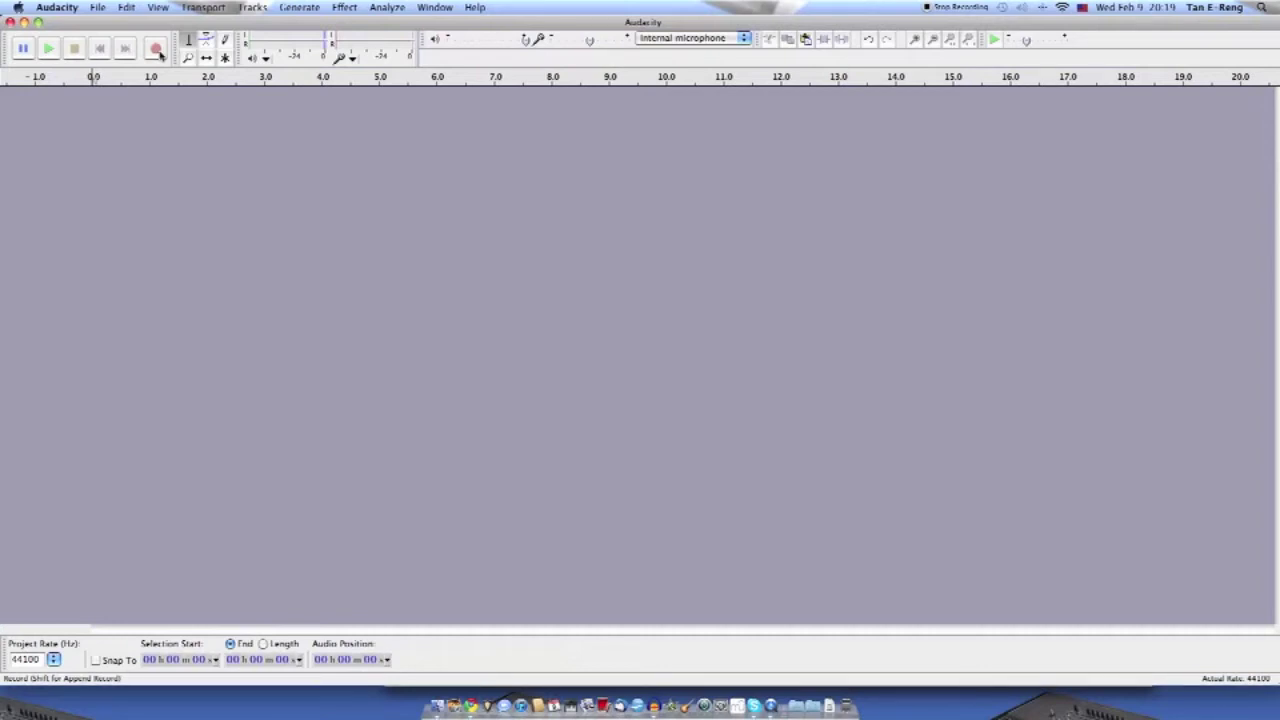
Record a roughly 3-second voice clip, delete its leading silence and place the cursor at its end.
{"action": "left_click", "coordinate": [157, 50]}
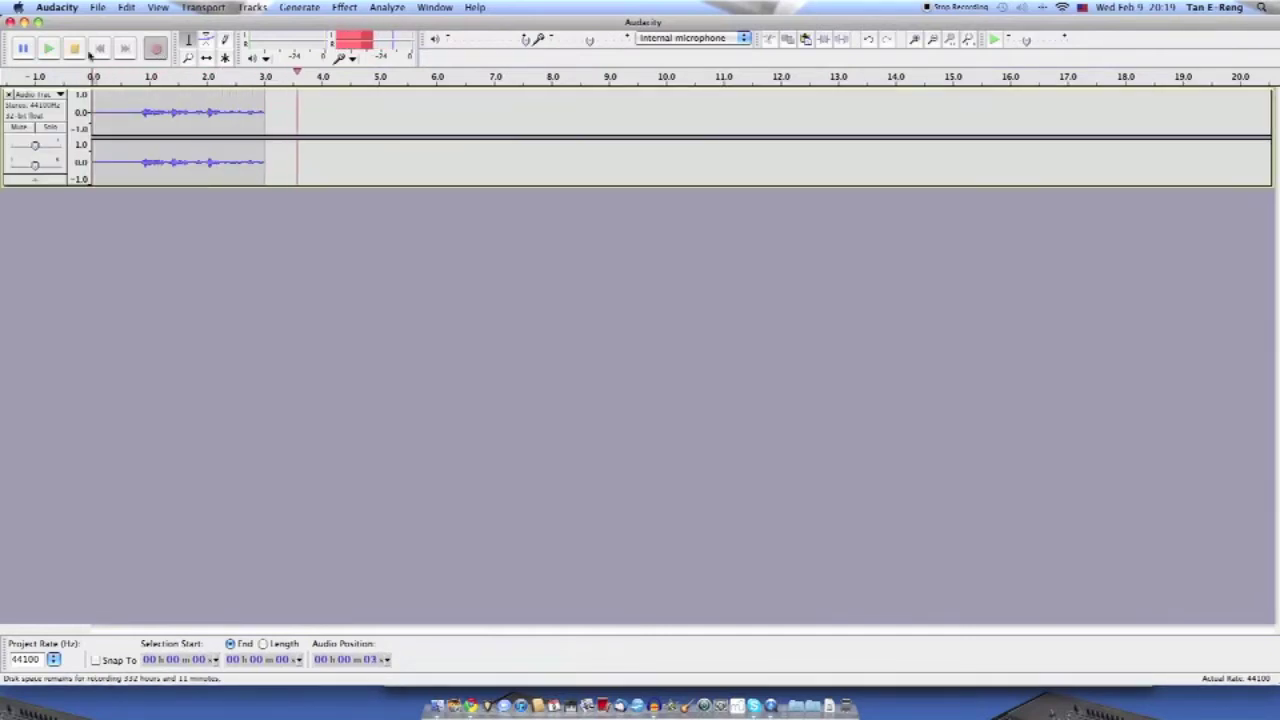
{"action": "key", "text": "space"}
{"action": "left_click_drag", "start_coordinate": [140, 112], "coordinate": [77, 113]}
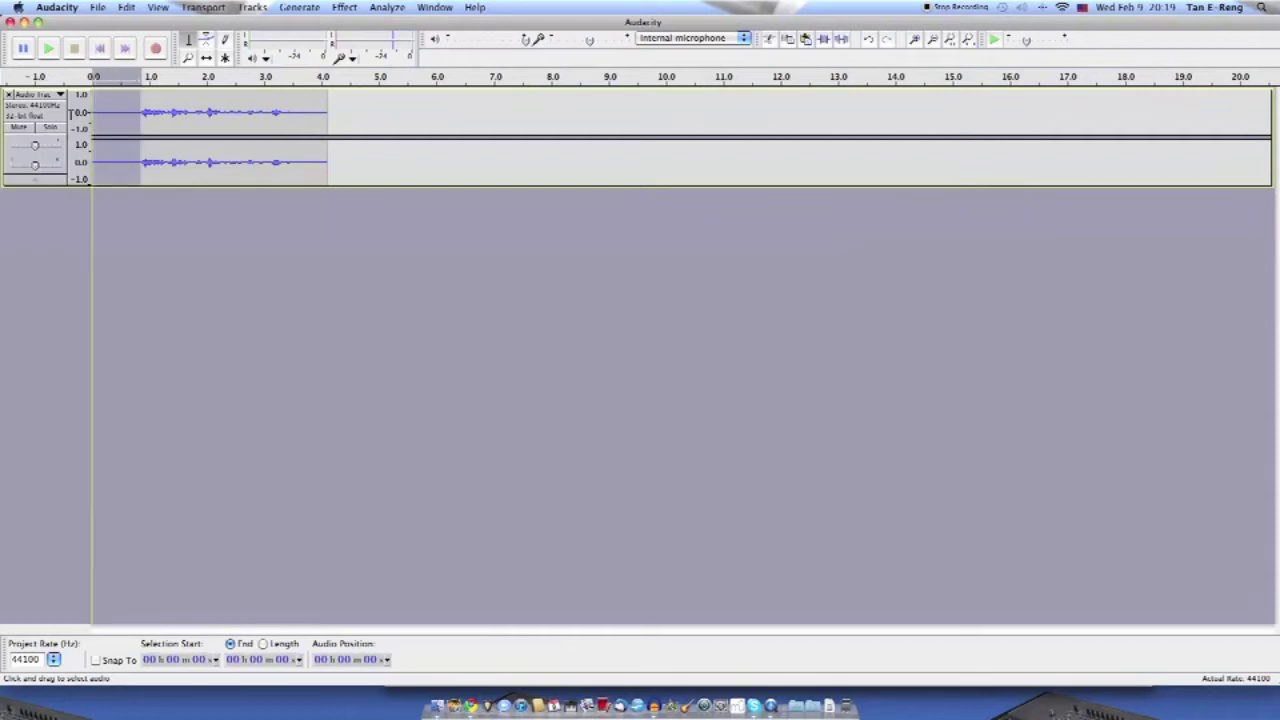
{"action": "key", "text": "Delete"}
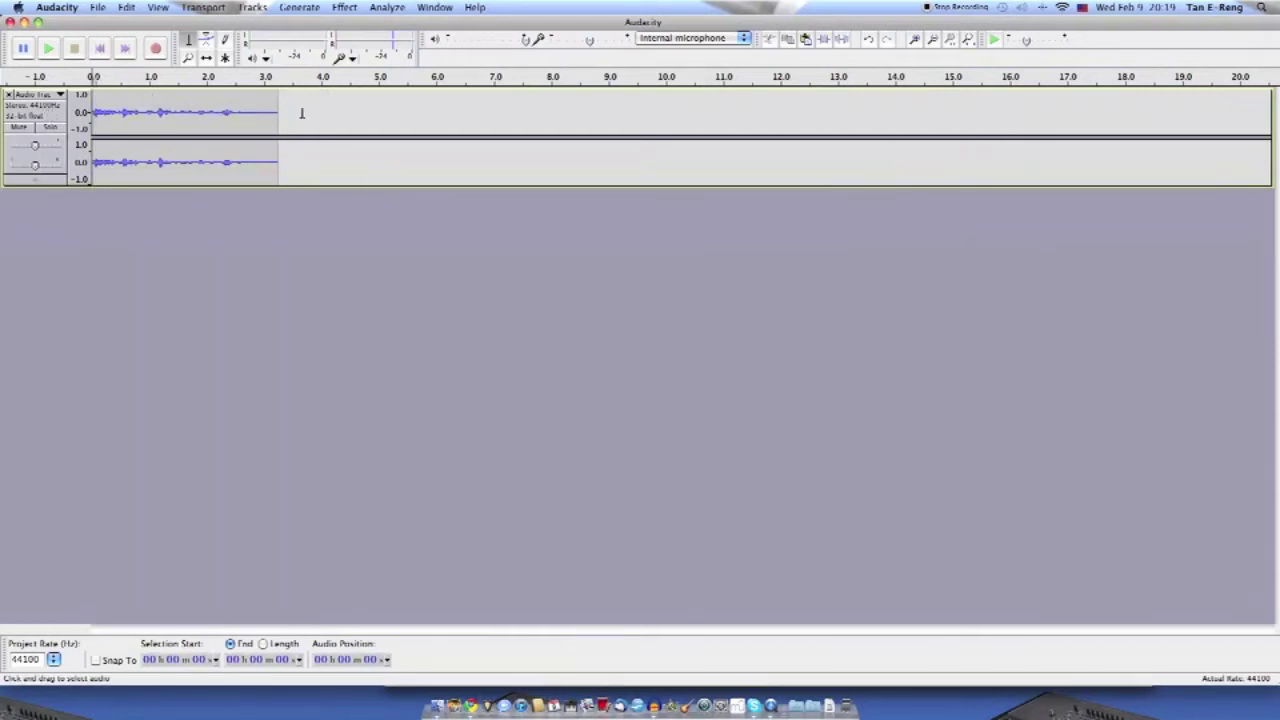
{"action": "left_click", "coordinate": [279, 112]}
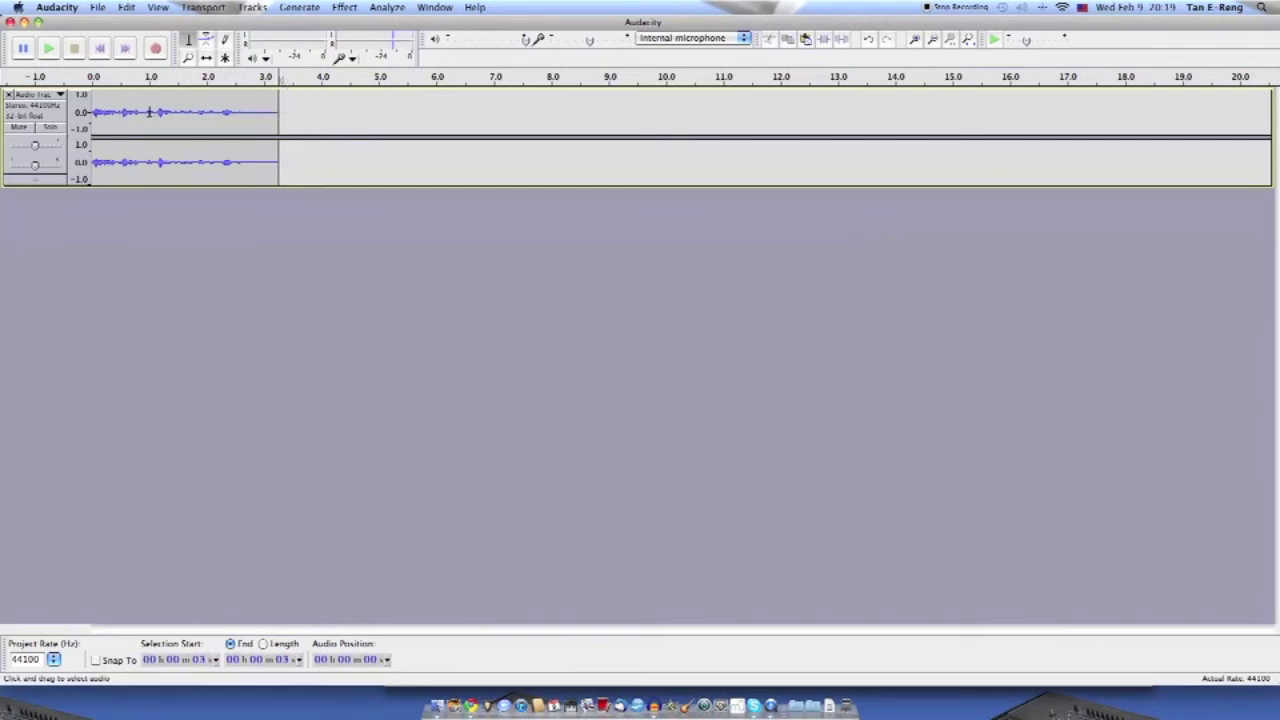
{"action": "left_click", "coordinate": [50, 96]}
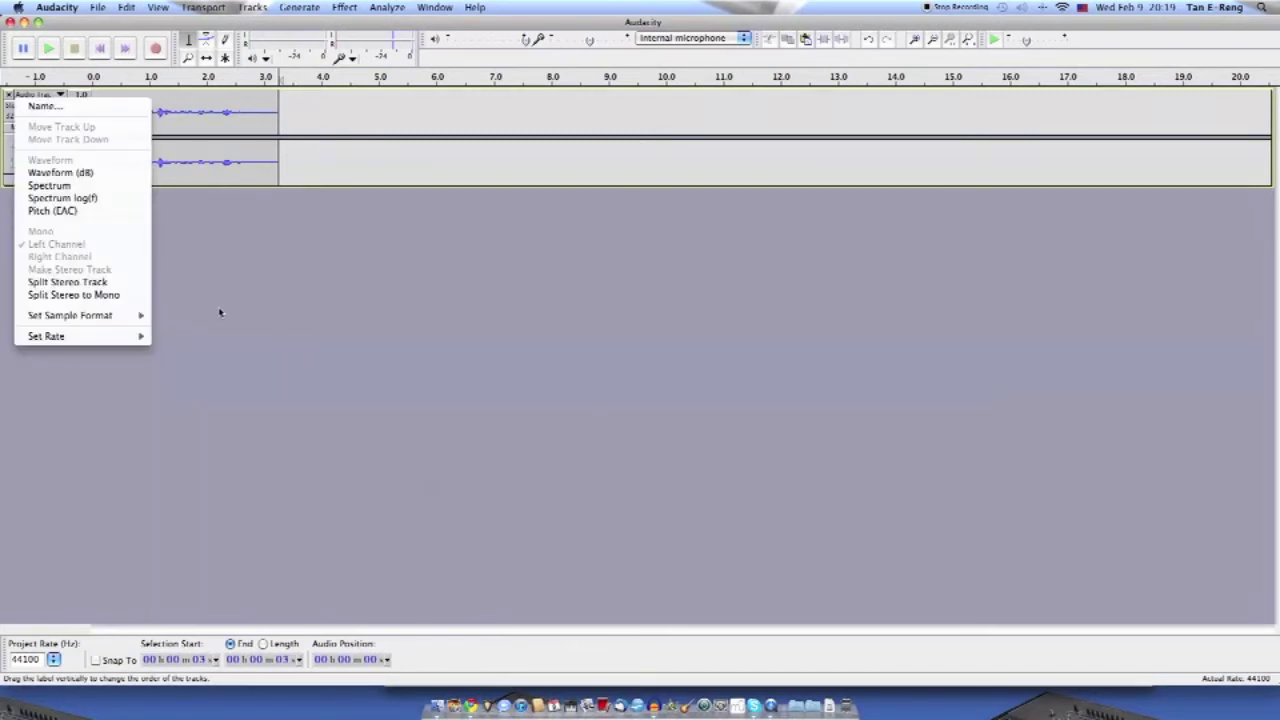
Apply Split Stereo Track to get Left and Right mono tracks, then select the left one.
{"action": "left_click", "coordinate": [141, 285]}
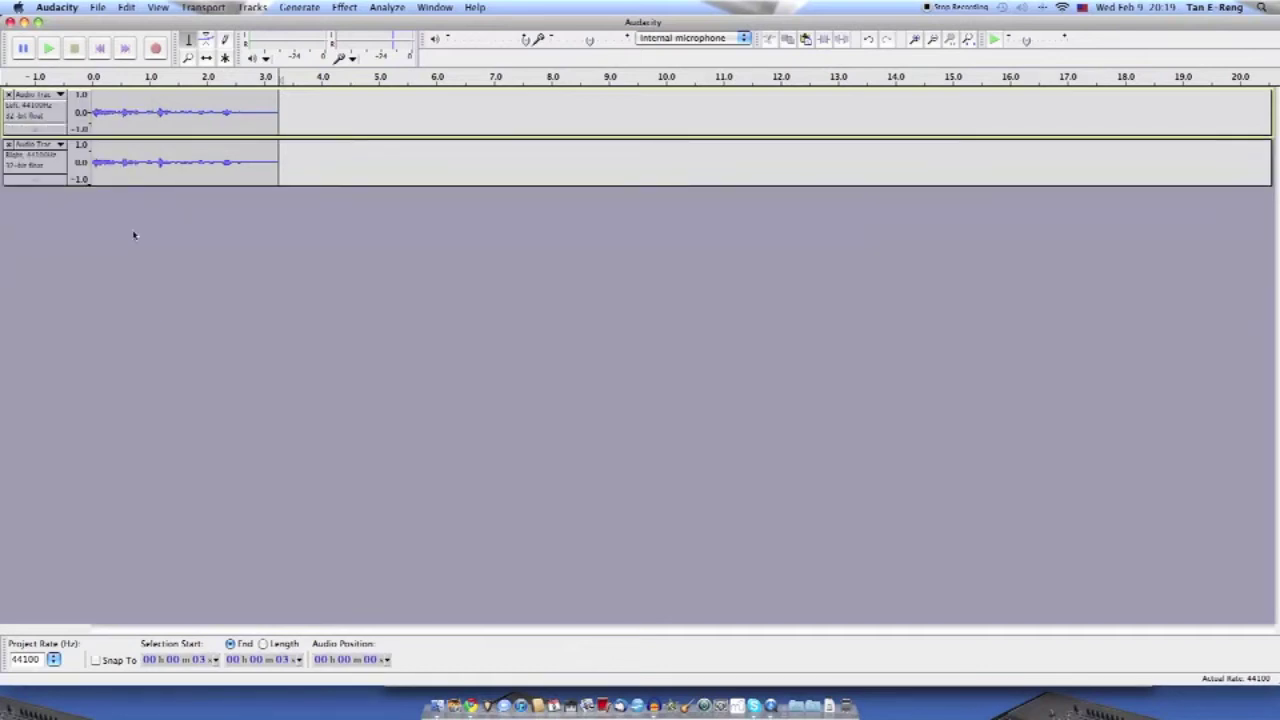
{"action": "left_click", "coordinate": [342, 7]}
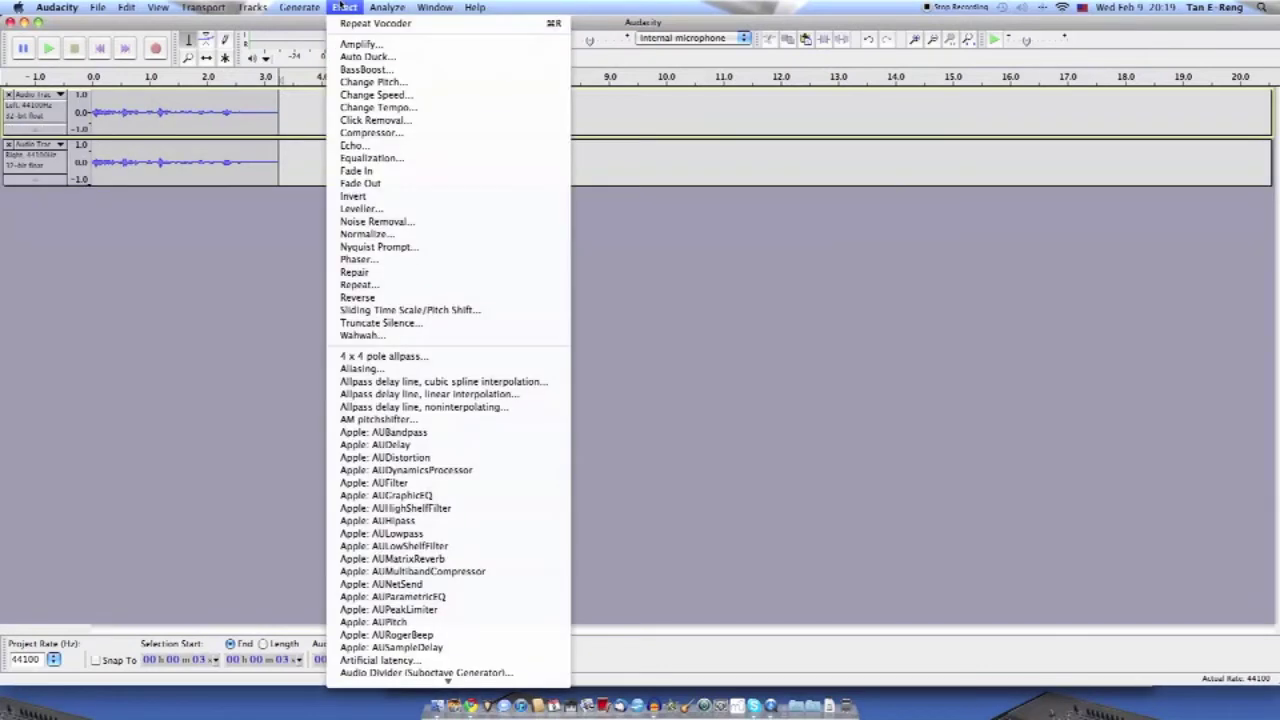
{"action": "left_click", "coordinate": [342, 7]}
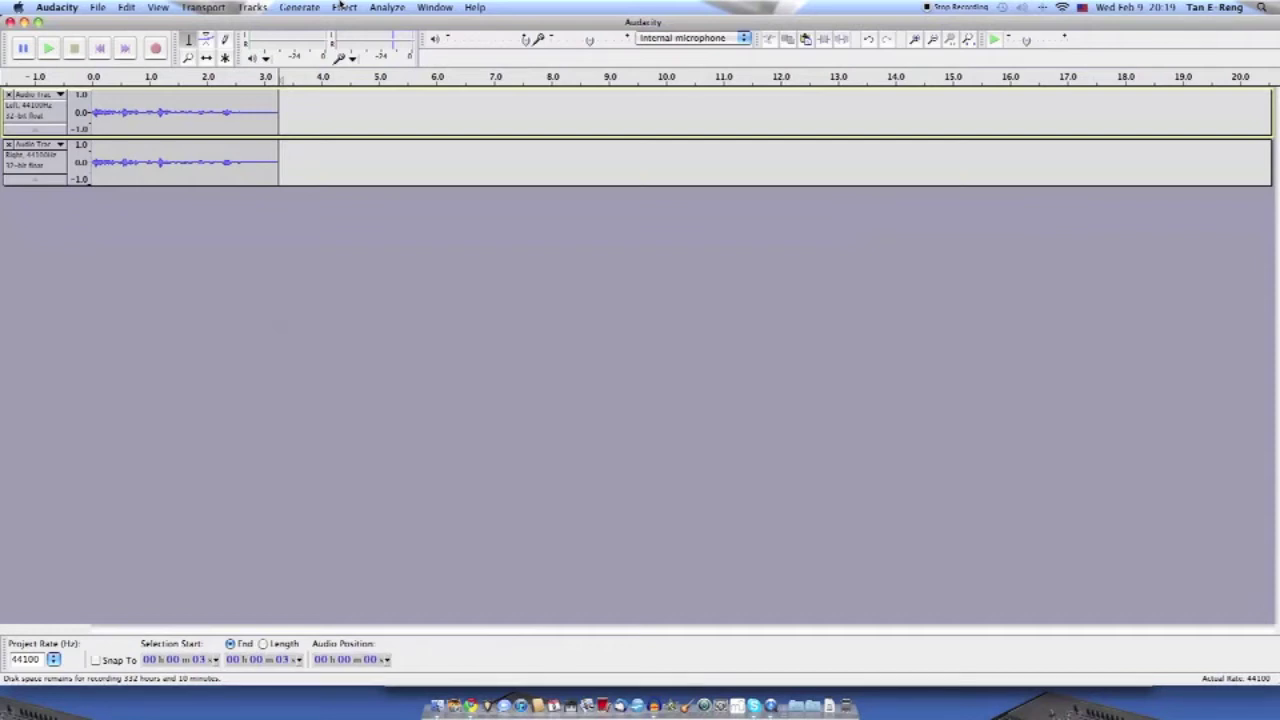
{"action": "left_click", "coordinate": [55, 112]}
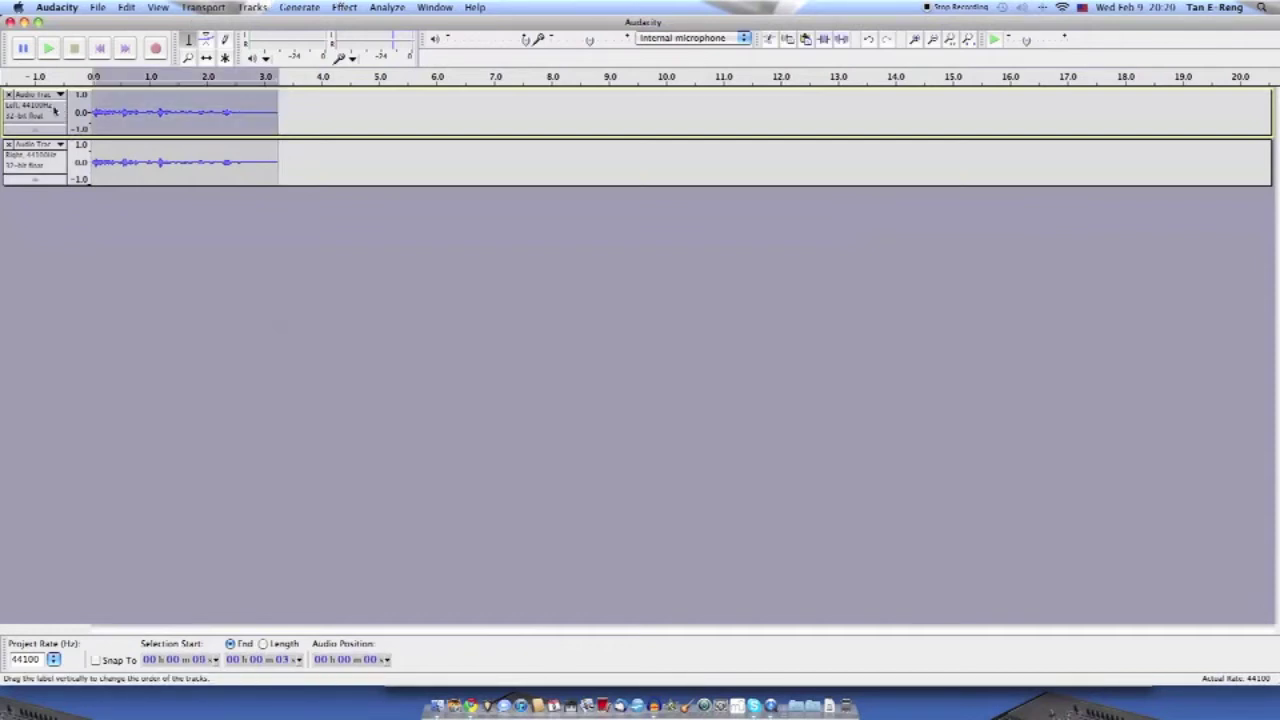
{"action": "left_click", "coordinate": [191, 100]}
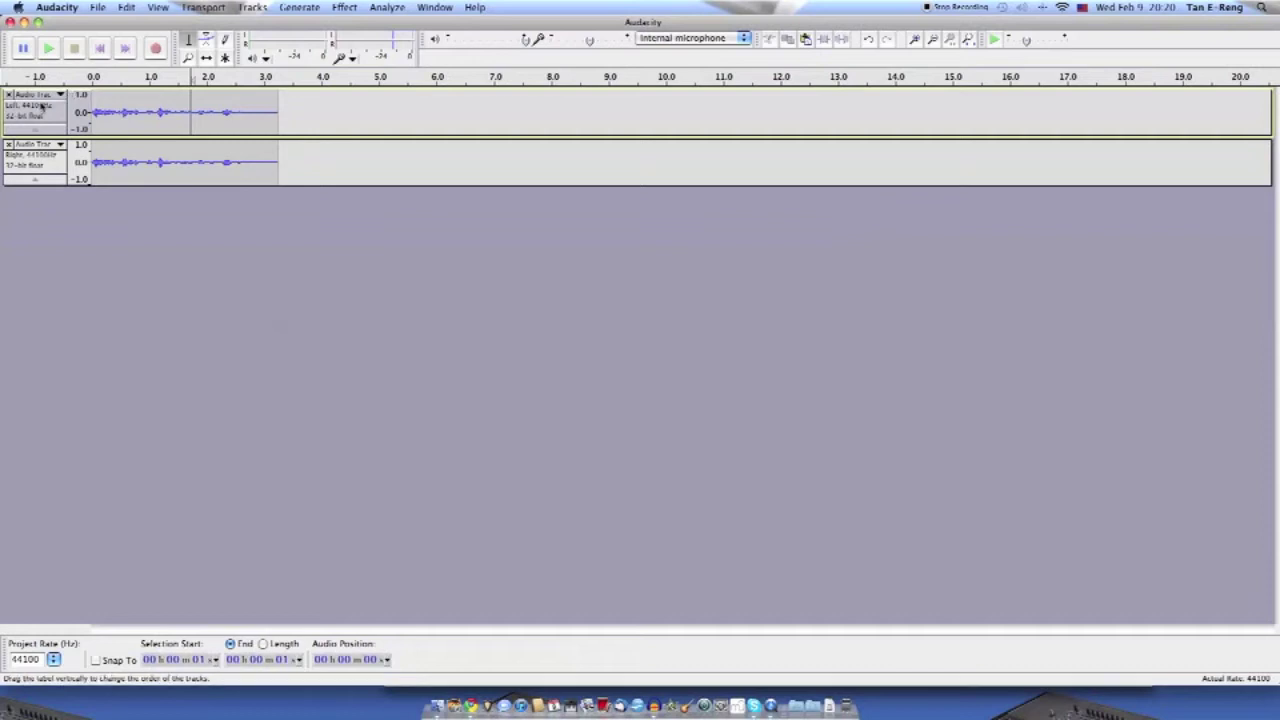
Close the Right-channel track so only the Left voice track remains.
{"action": "left_click", "coordinate": [8, 147]}
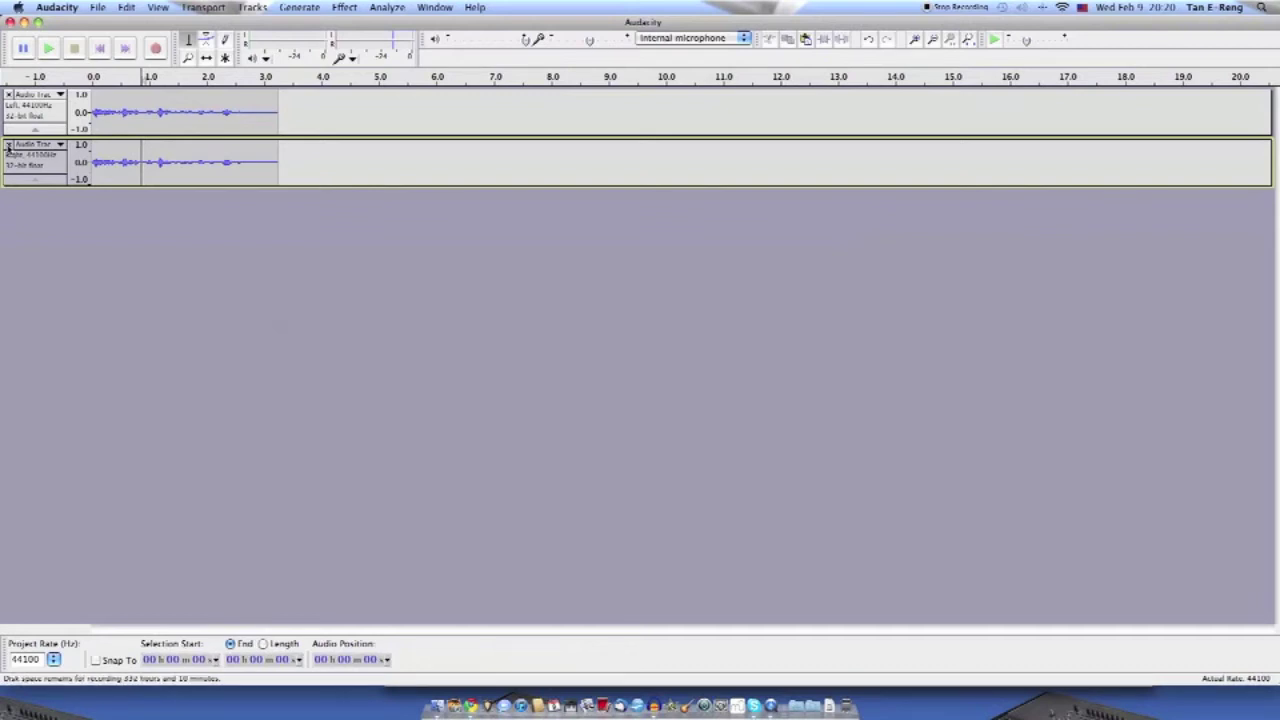
{"action": "left_click", "coordinate": [8, 146]}
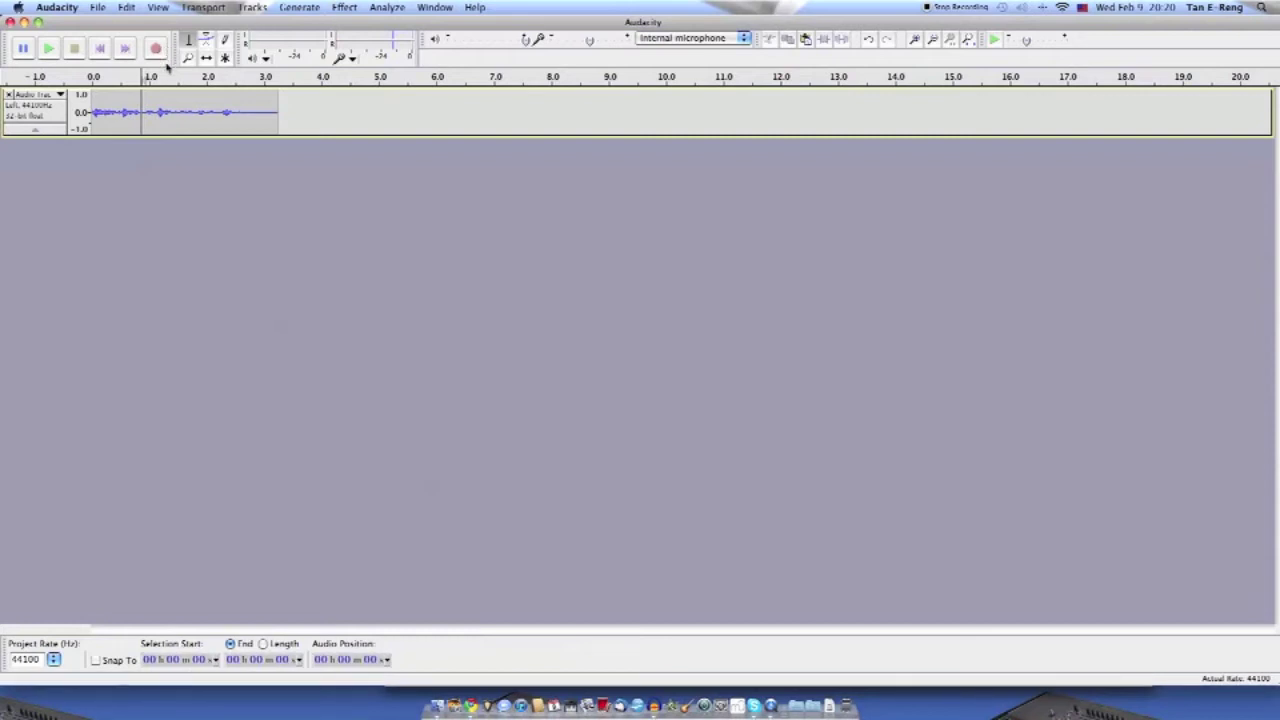
{"action": "left_click", "coordinate": [266, 7]}
{"action": "mouse_move", "coordinate": [274, 24]}
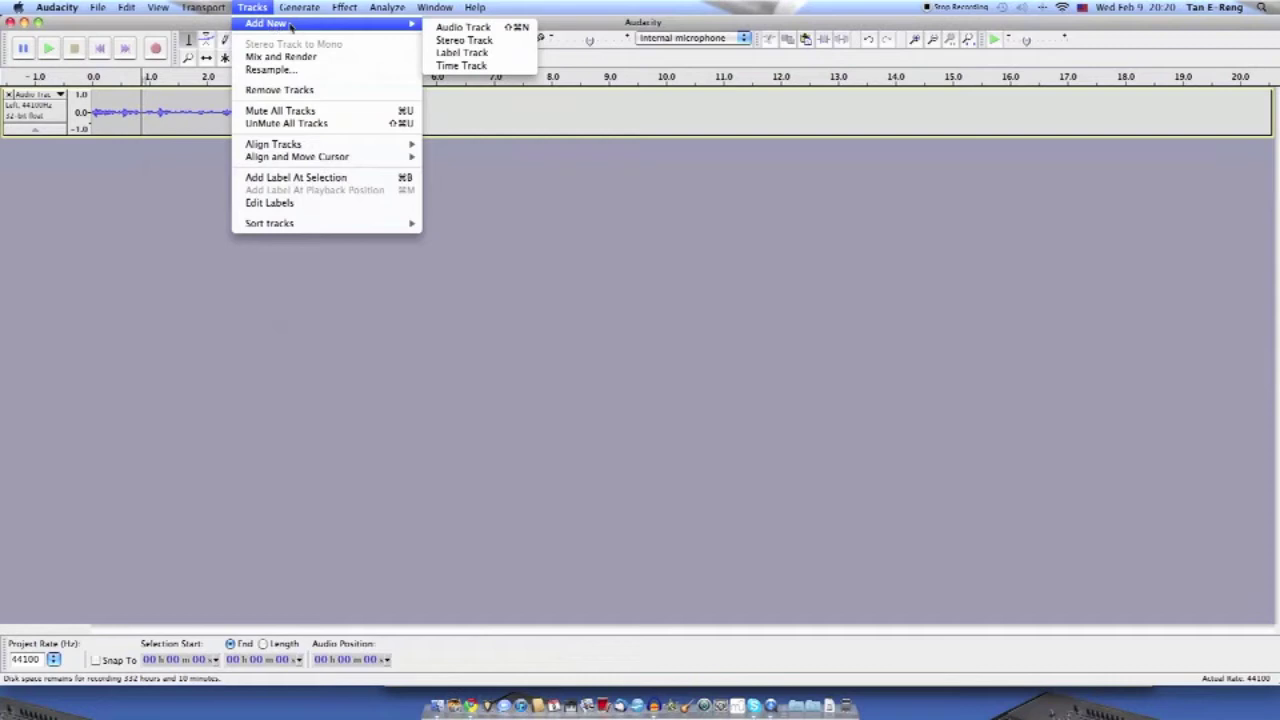
Add a new mono audio track and generate 3 seconds of white noise at amplitude 0.8.
{"action": "left_click", "coordinate": [462, 30]}
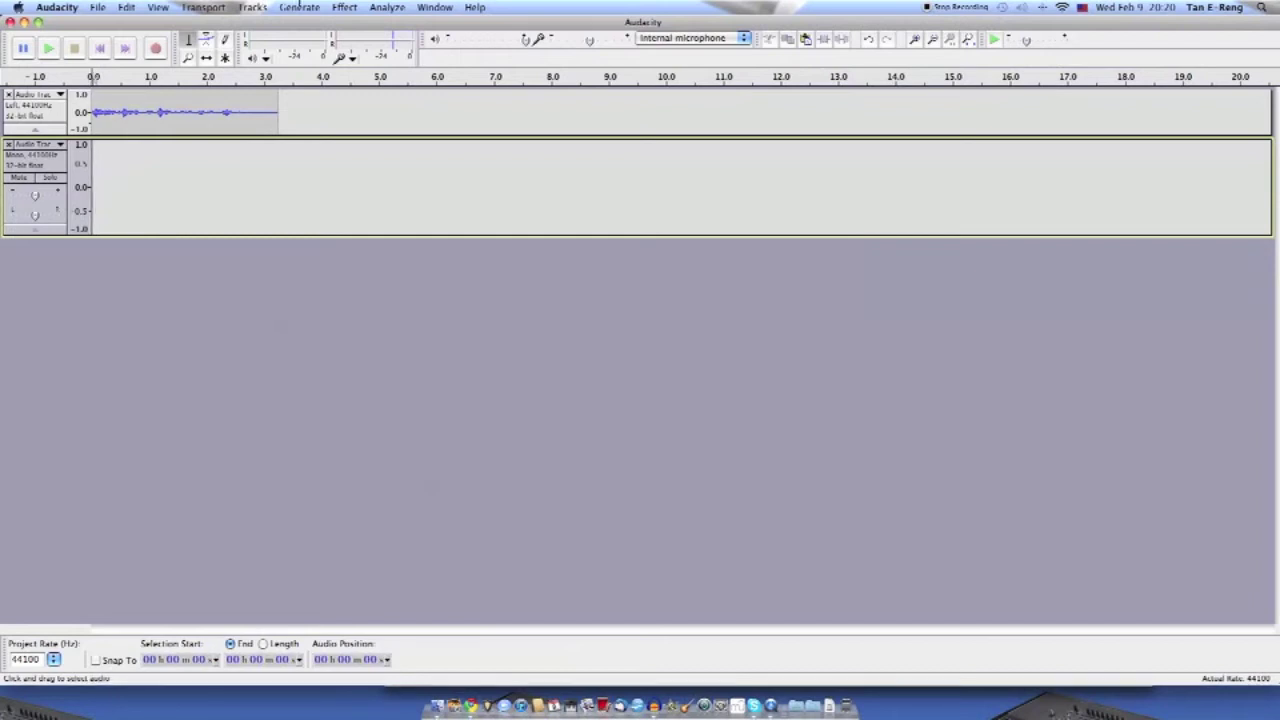
{"action": "left_click", "coordinate": [299, 7]}
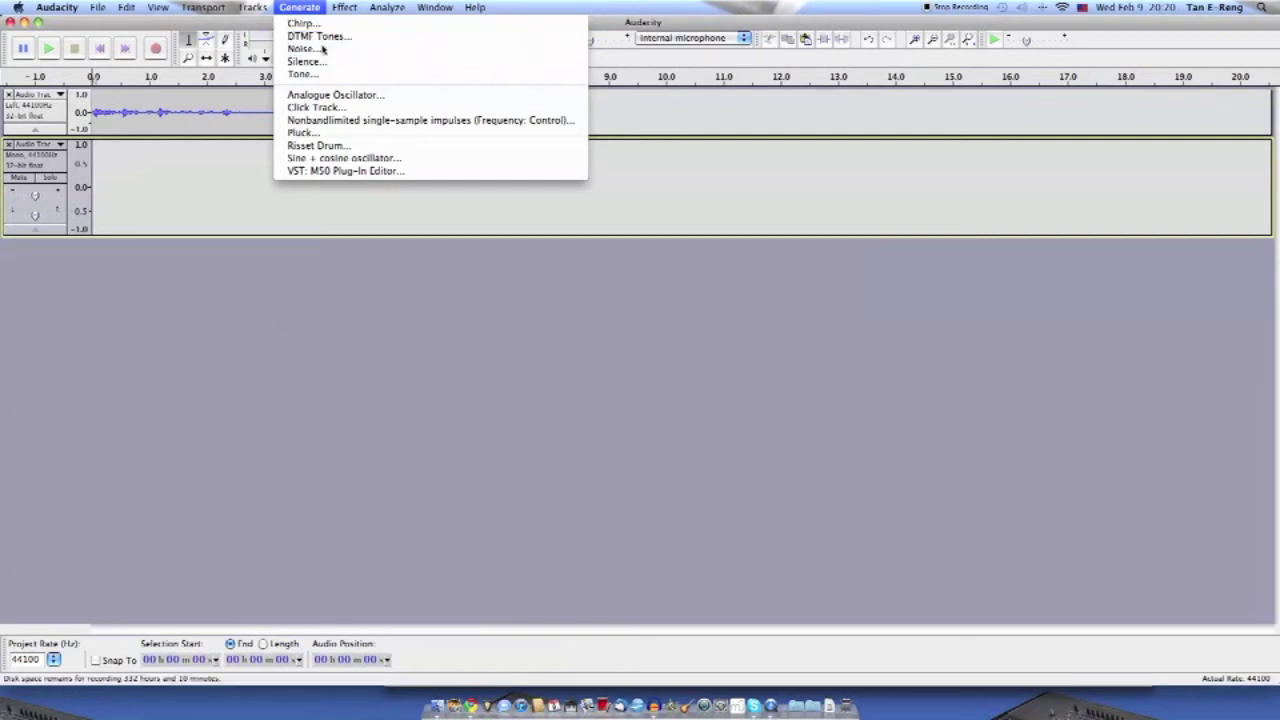
{"action": "left_click", "coordinate": [301, 48]}
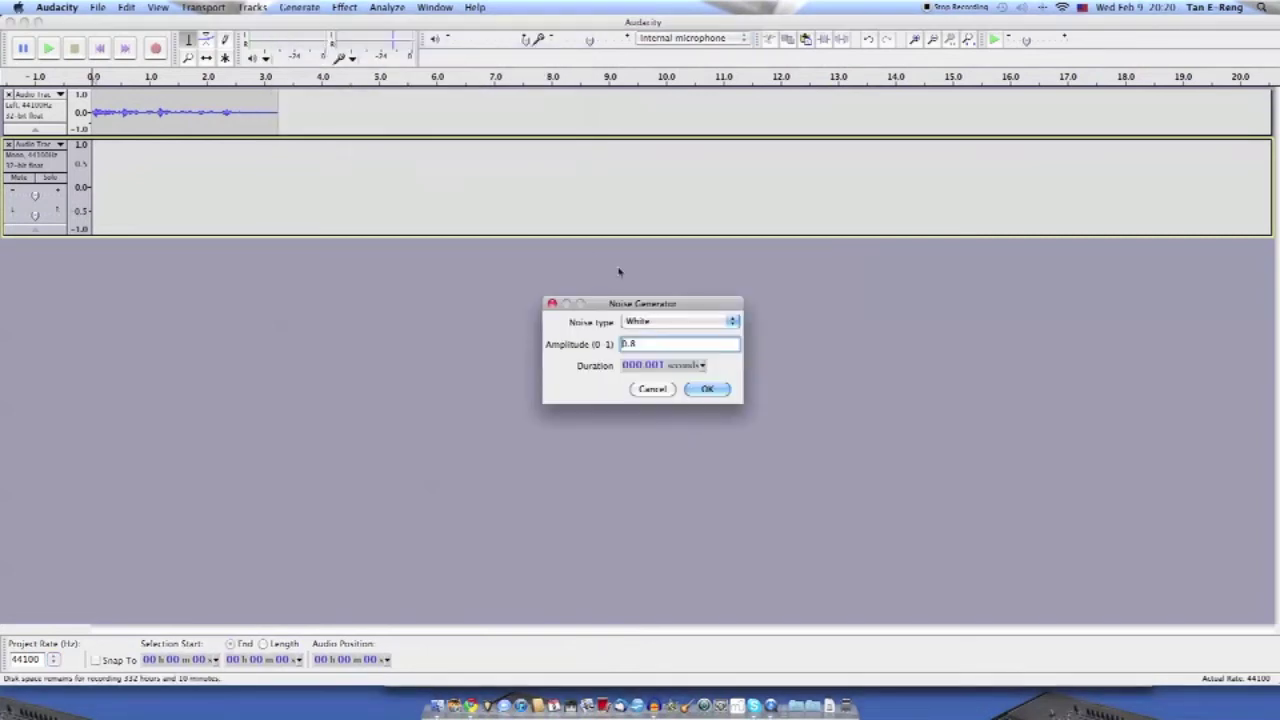
{"action": "left_click", "coordinate": [672, 366]}
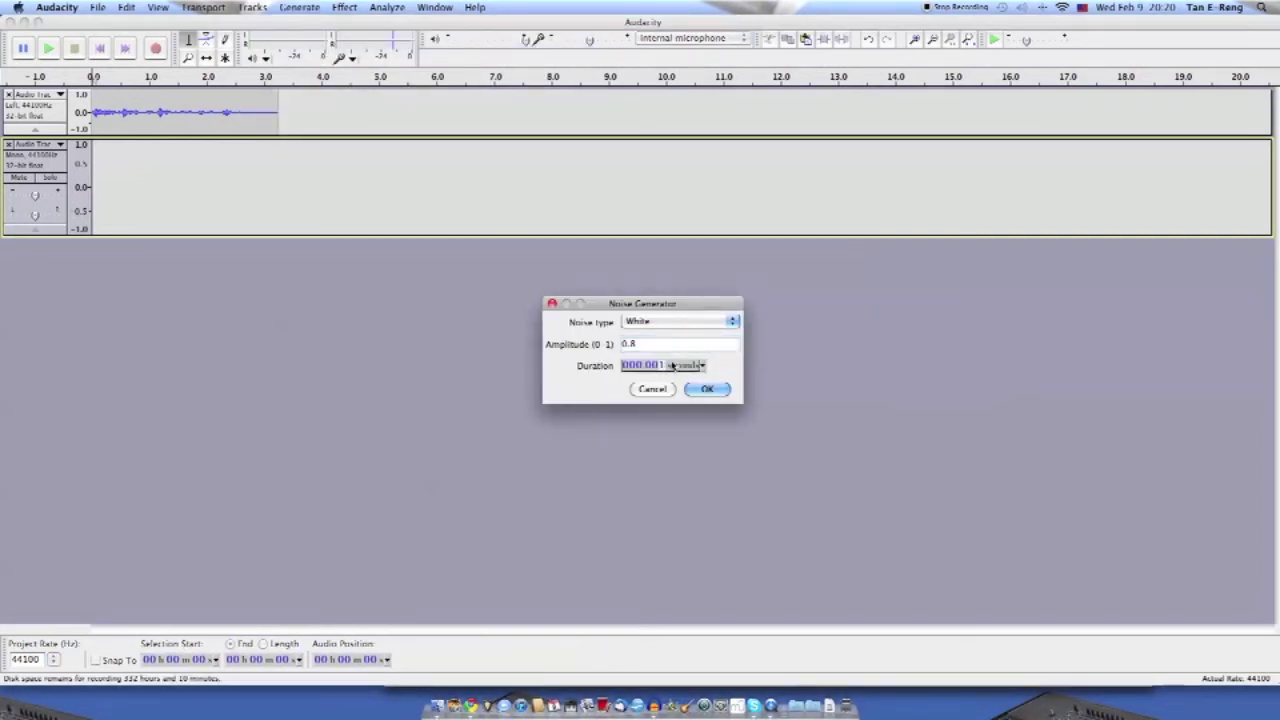
{"action": "type", "text": "3"}
{"action": "left_click", "coordinate": [707, 389]}
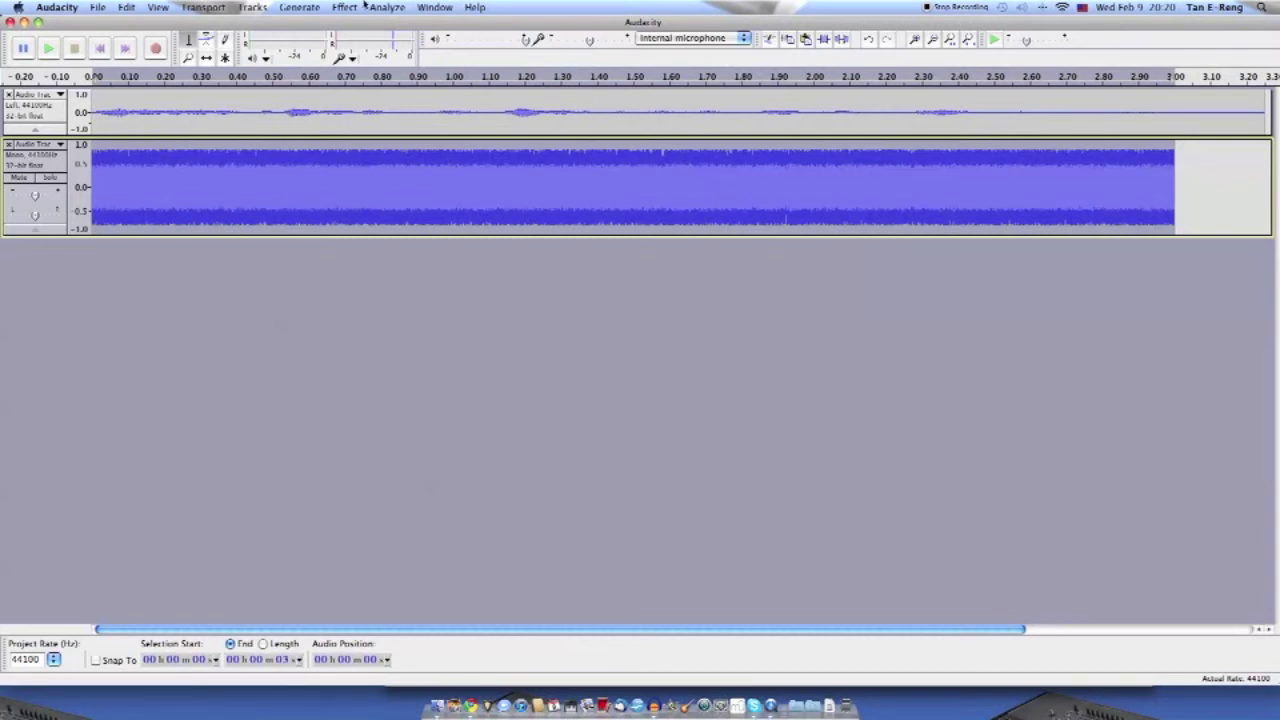
{"action": "left_click", "coordinate": [300, 7]}
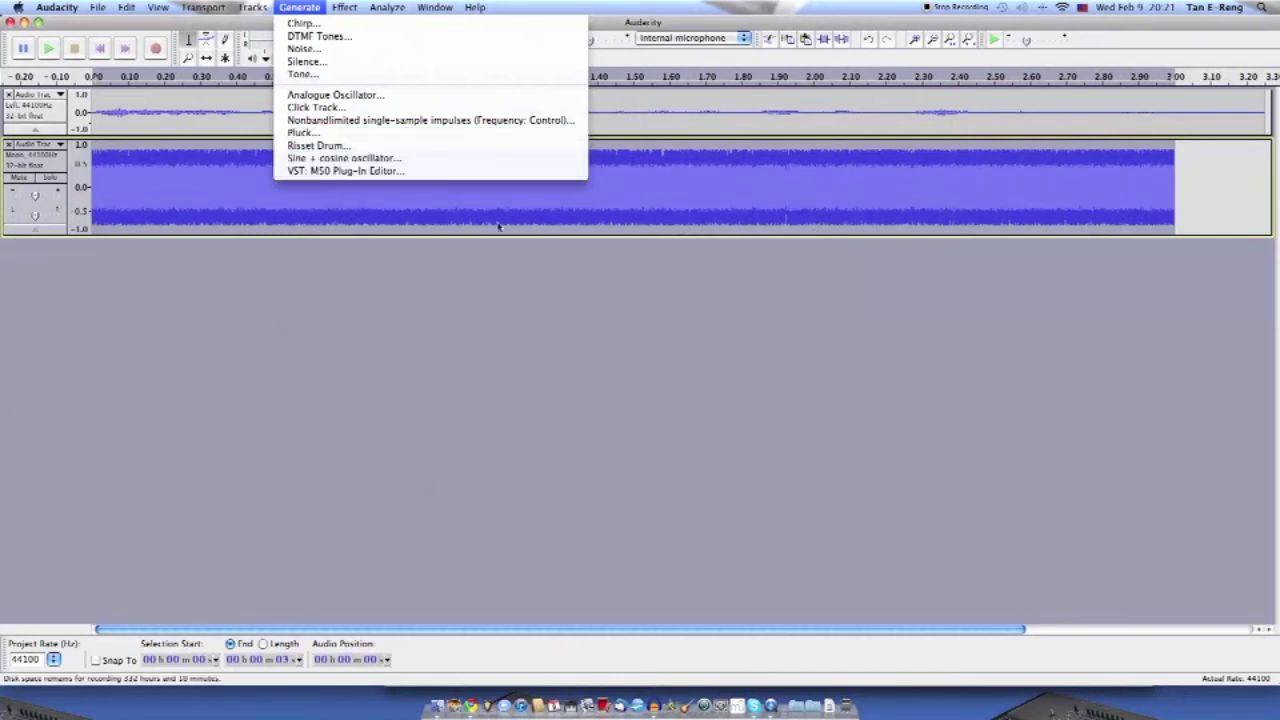
Delete the voice track beyond 3.00 s and assign the noise track to Right Channel.
{"action": "left_click", "coordinate": [551, 219]}
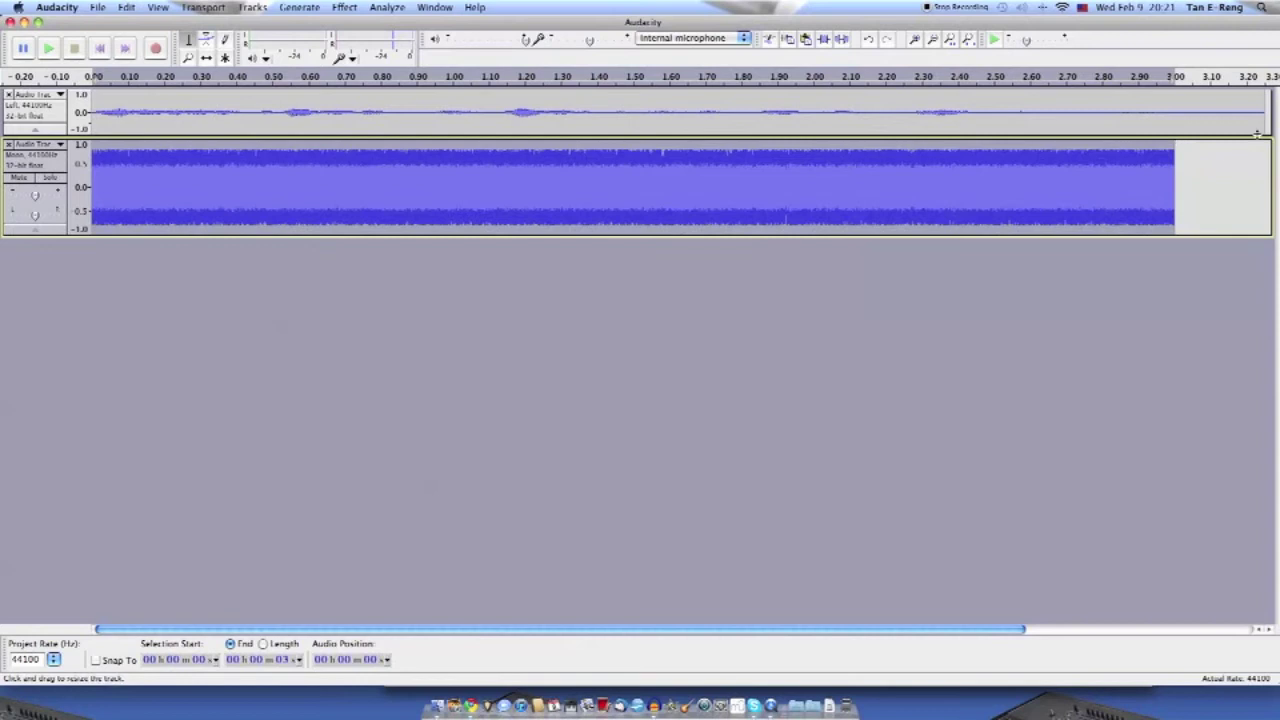
{"action": "left_click_drag", "start_coordinate": [1266, 121], "coordinate": [1179, 123]}
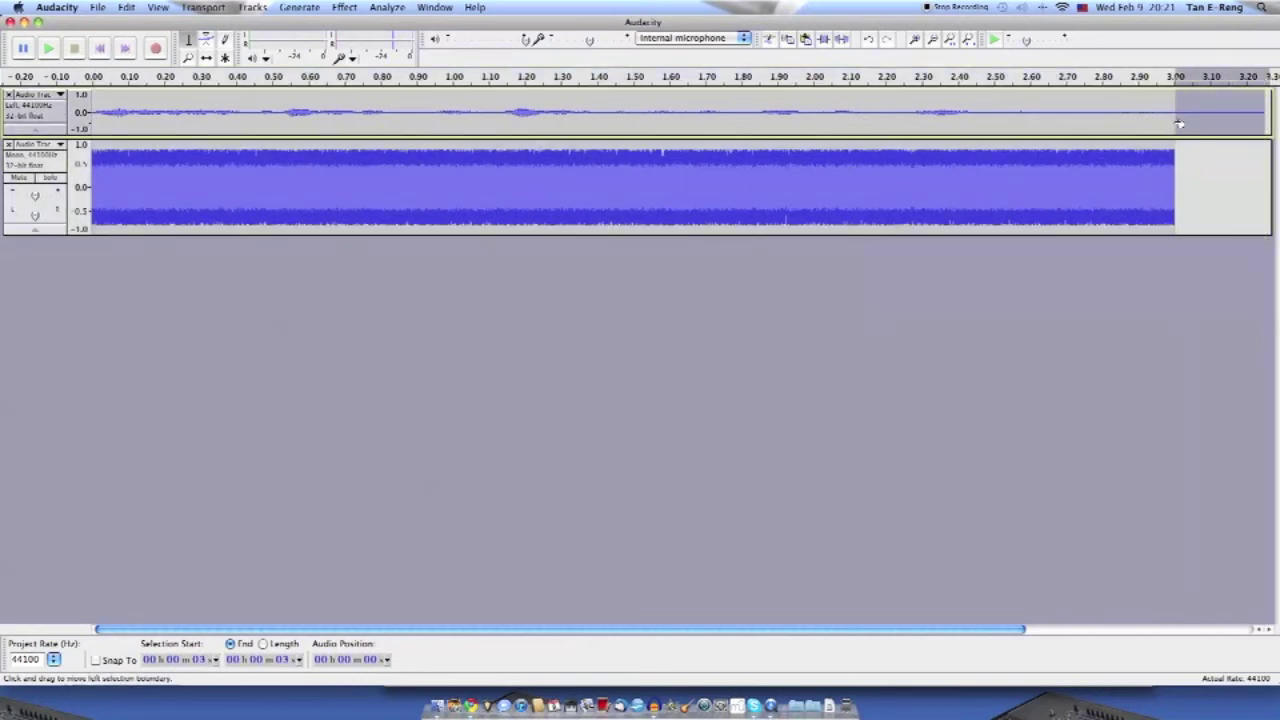
{"action": "key", "text": "Delete"}
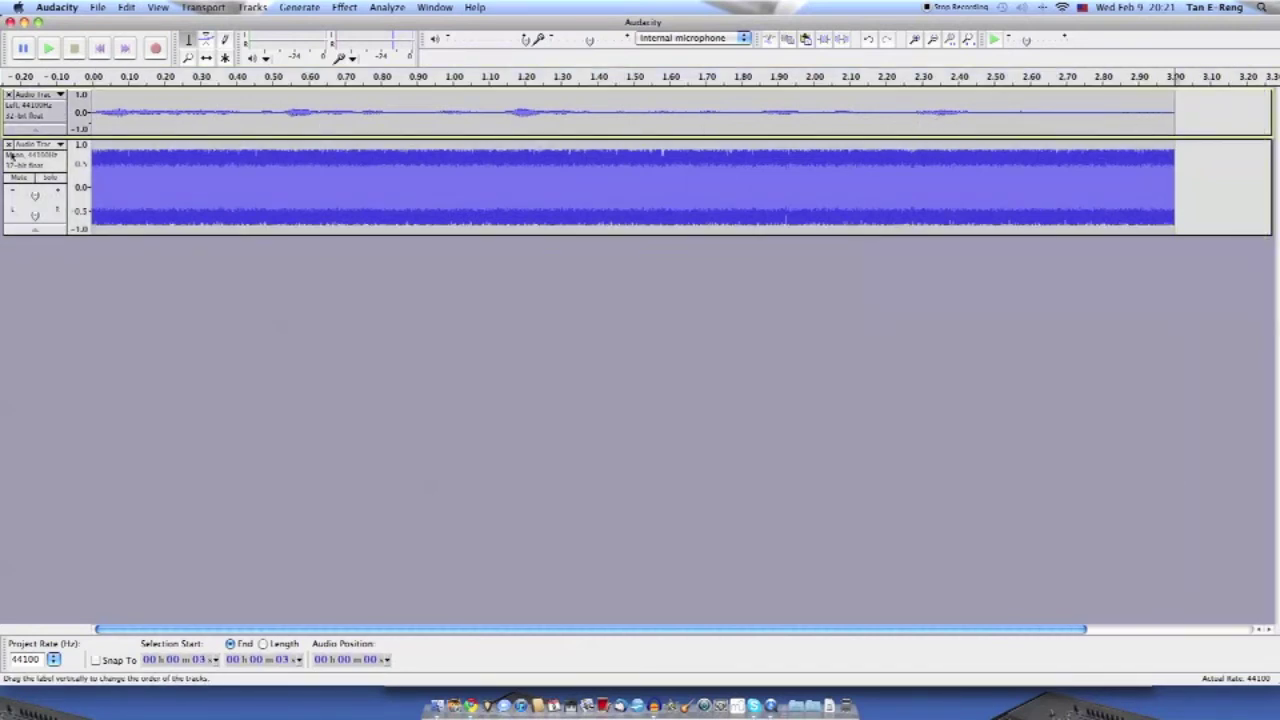
{"action": "left_click", "coordinate": [56, 146]}
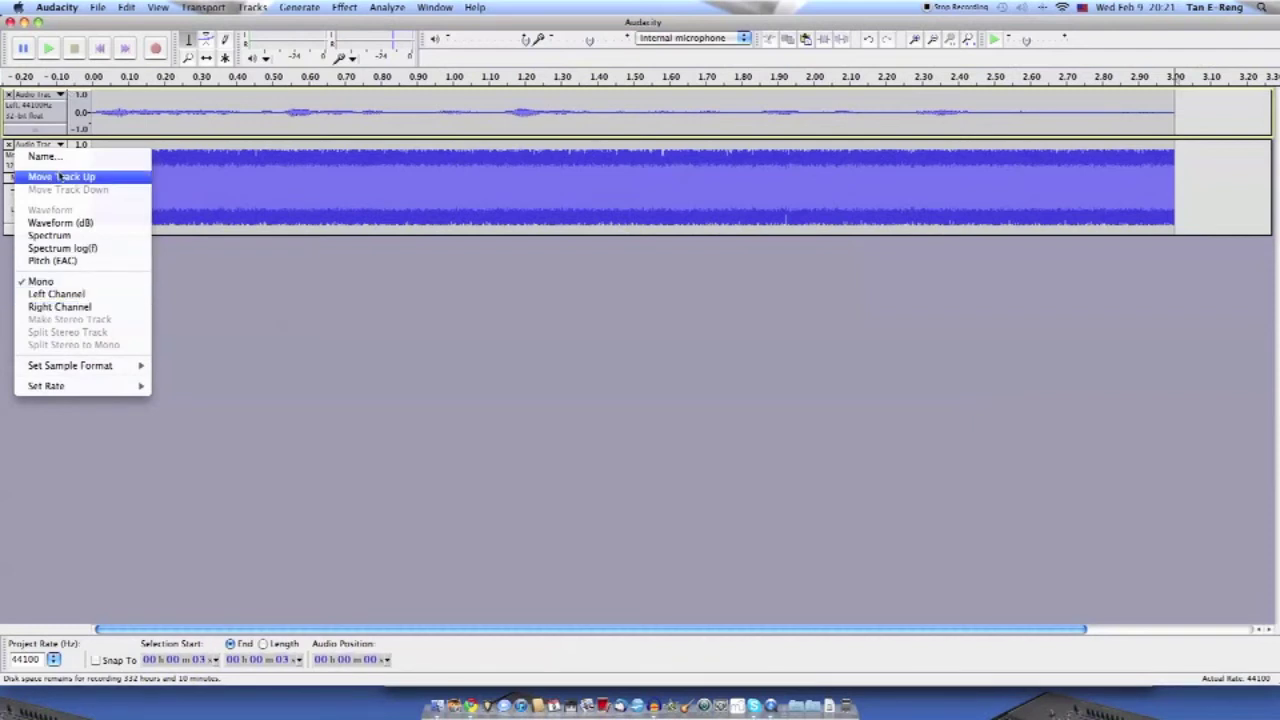
{"action": "left_click", "coordinate": [70, 308]}
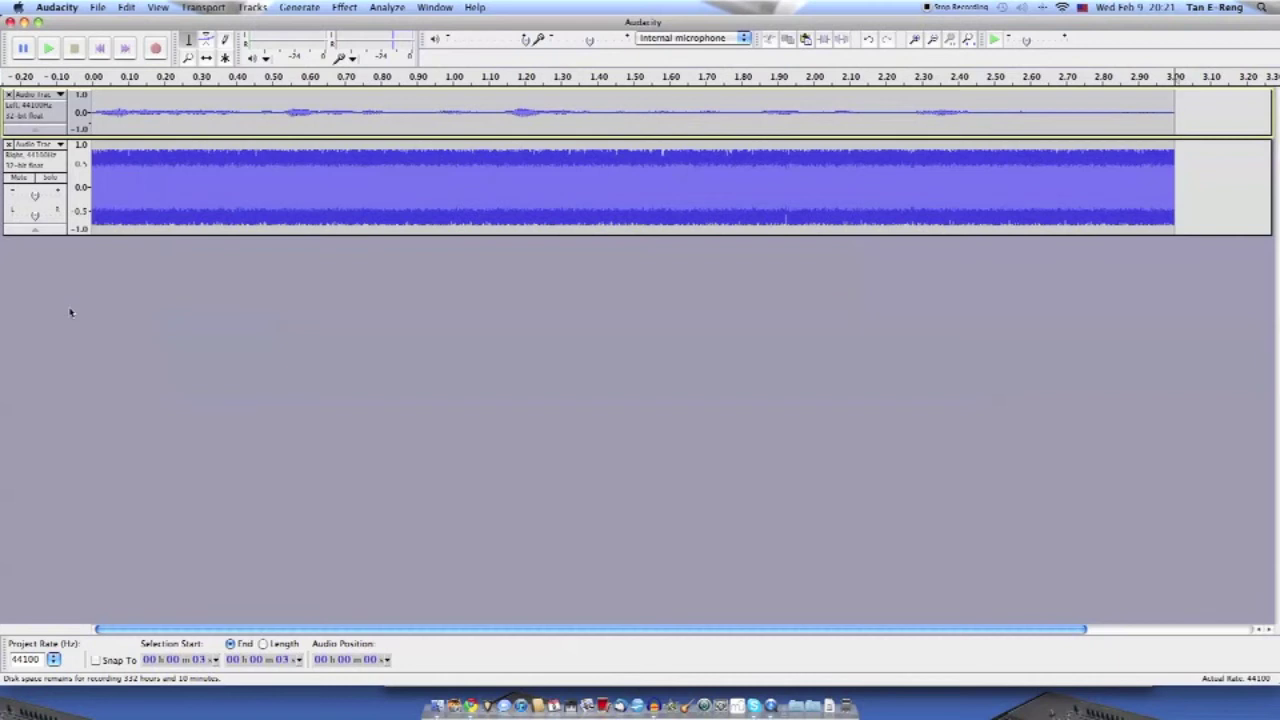
Use Make Stereo Track on the voice track, then enlarge its upper voice channel.
{"action": "left_click", "coordinate": [57, 95]}
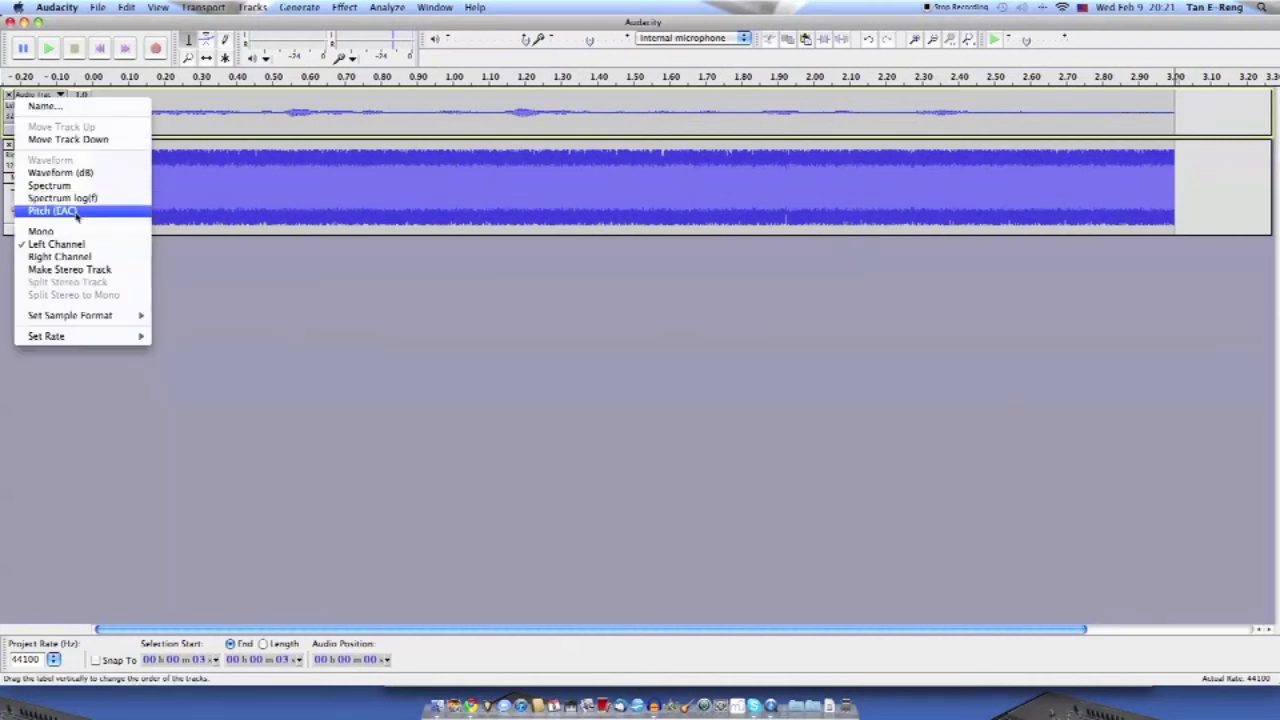
{"action": "left_click", "coordinate": [92, 270]}
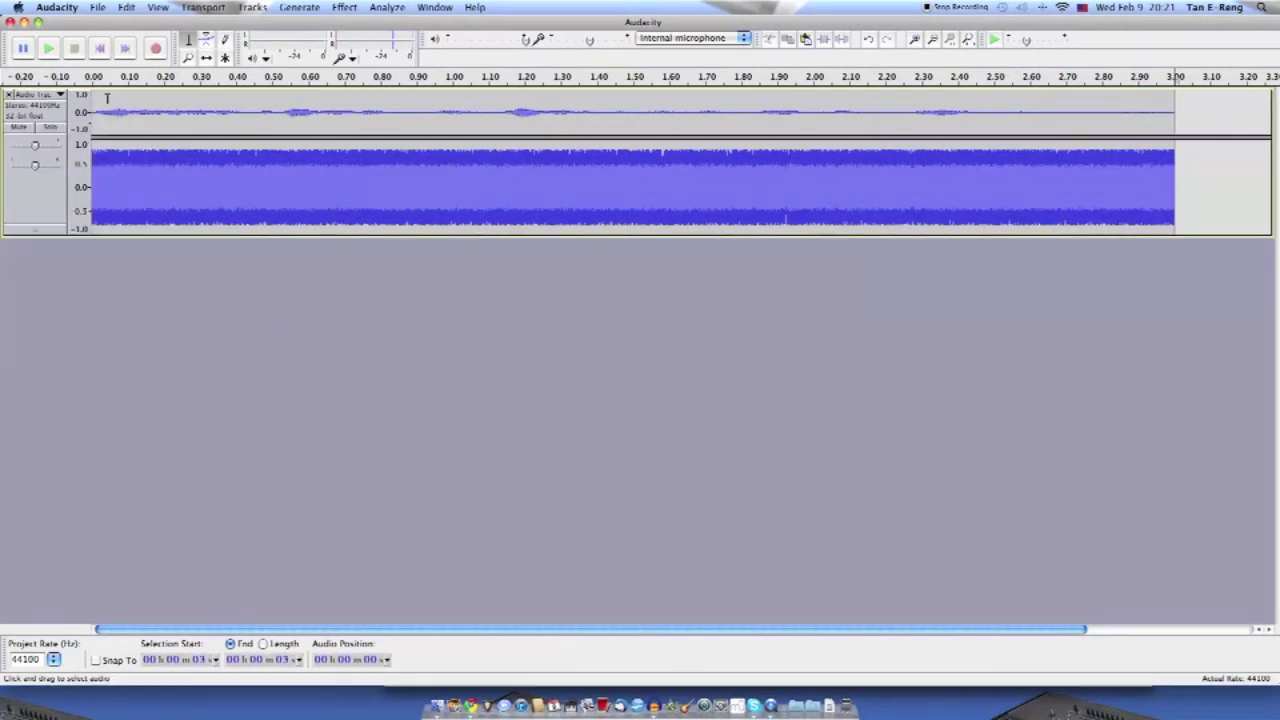
{"action": "left_click_drag", "start_coordinate": [157, 140], "coordinate": [160, 152]}
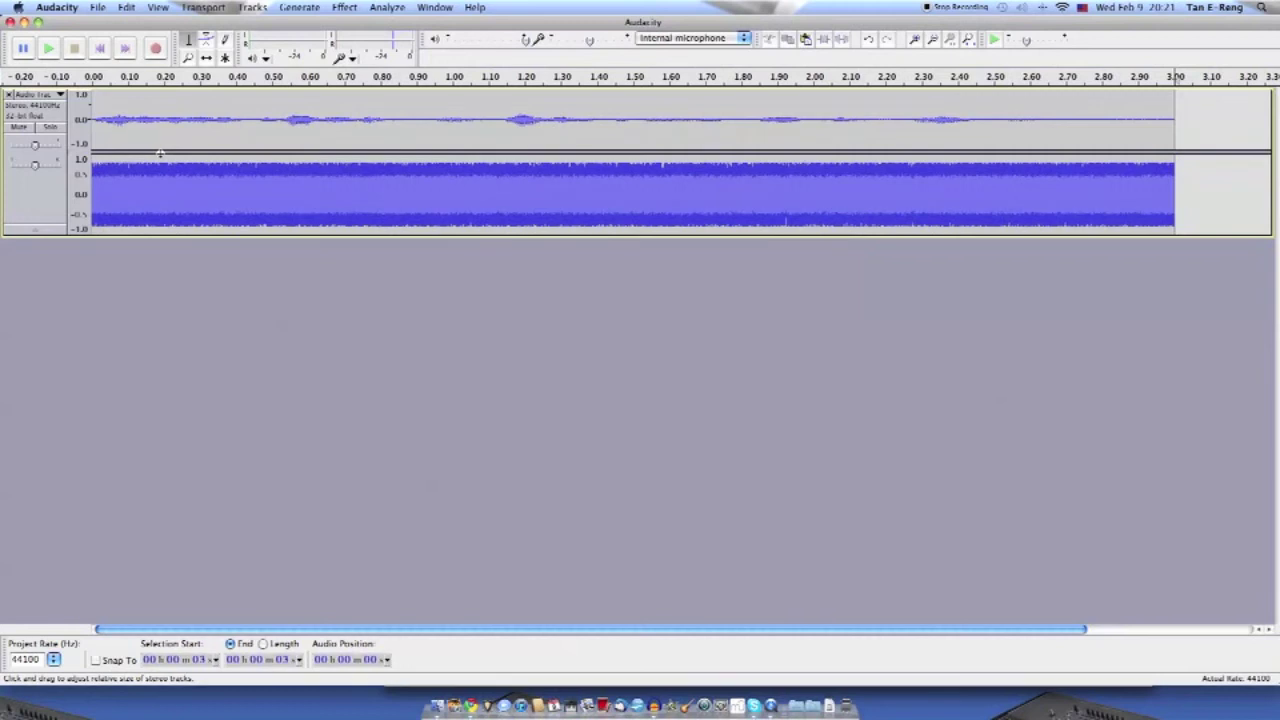
{"action": "left_click", "coordinate": [358, 9]}
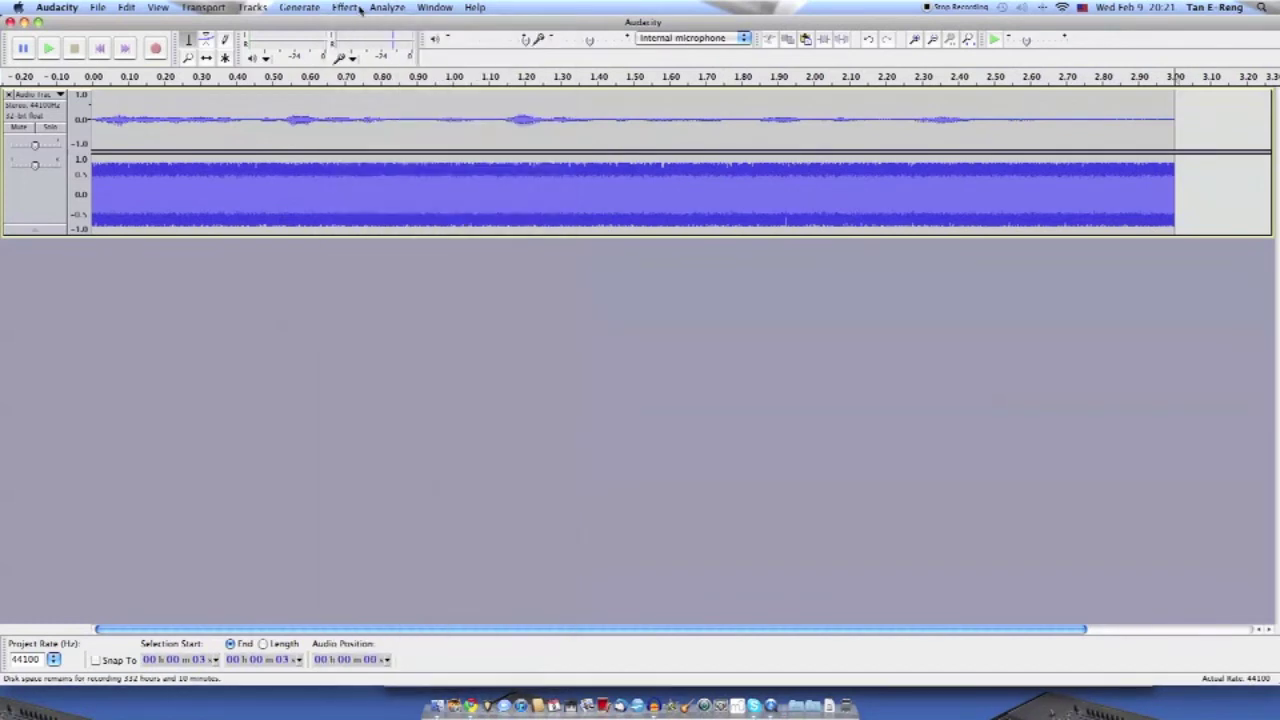
Open the Vocoder… dialog from the lower part of the Effect menu.
{"action": "left_click", "coordinate": [360, 8]}
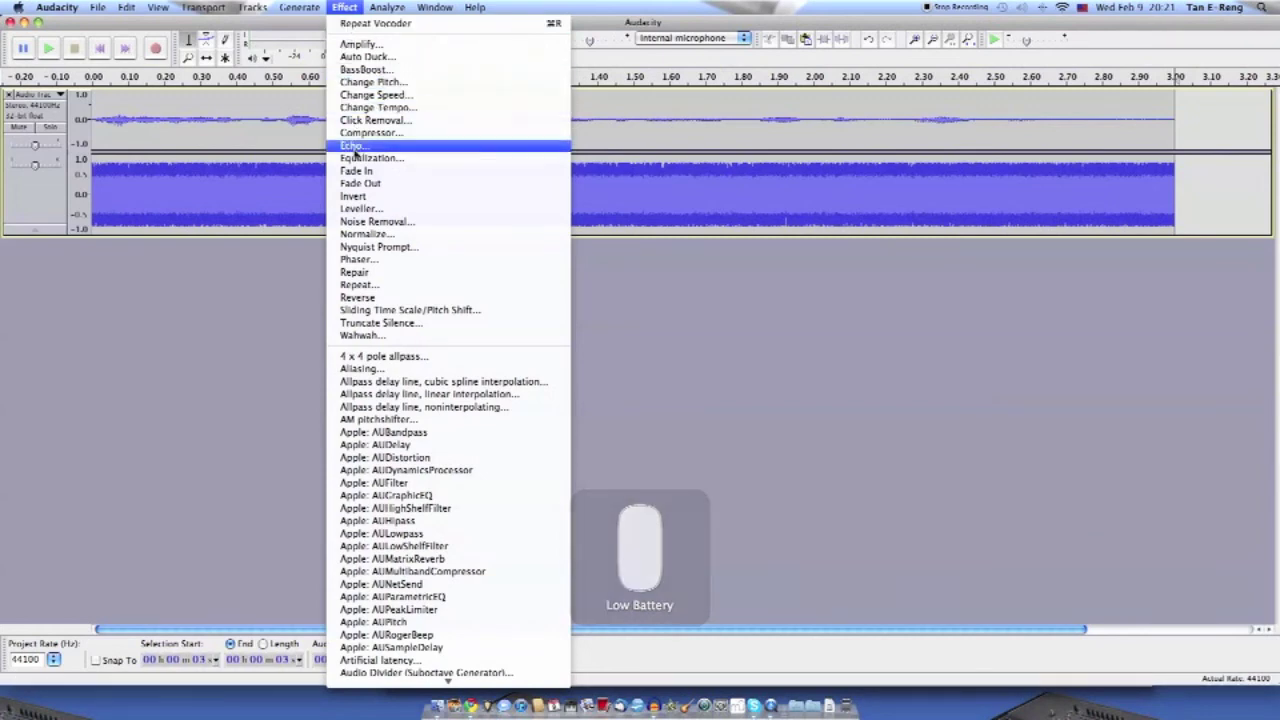
{"action": "scroll", "coordinate": [451, 259], "scroll_direction": "down", "scroll_amount": 2}
{"action": "scroll", "coordinate": [451, 259], "scroll_direction": "down", "scroll_amount": 10}
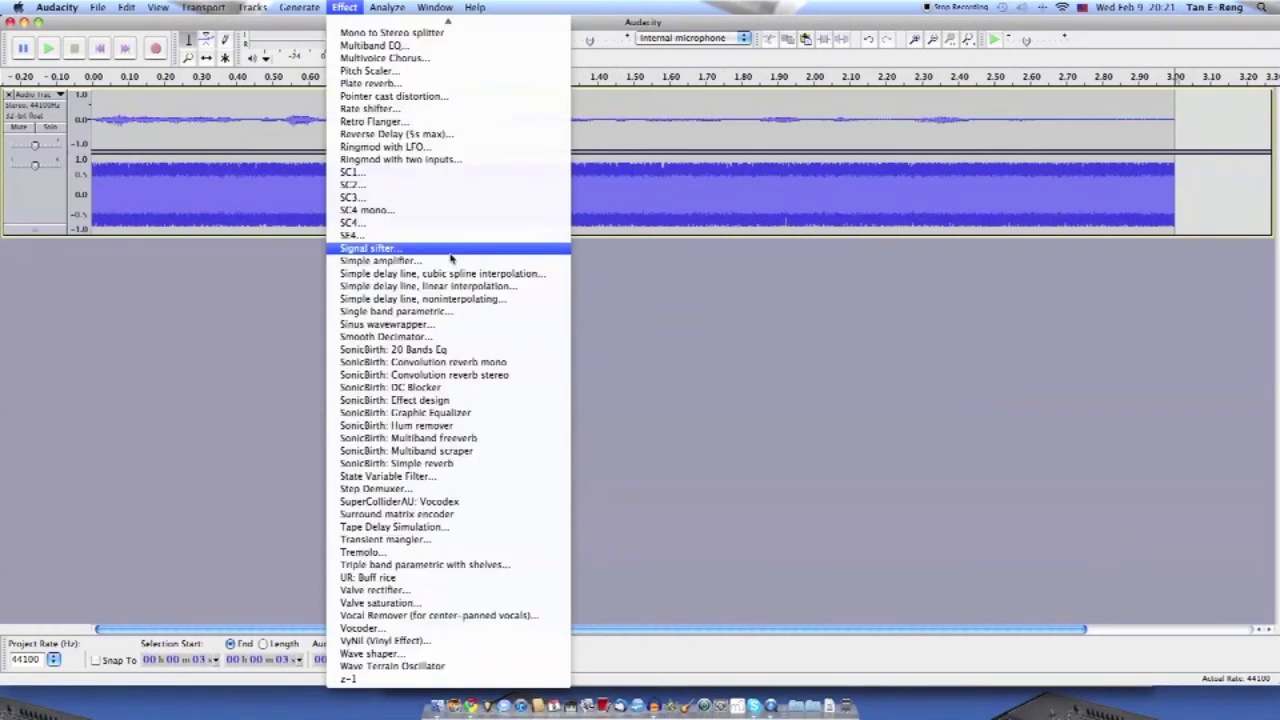
{"action": "left_click", "coordinate": [355, 628]}
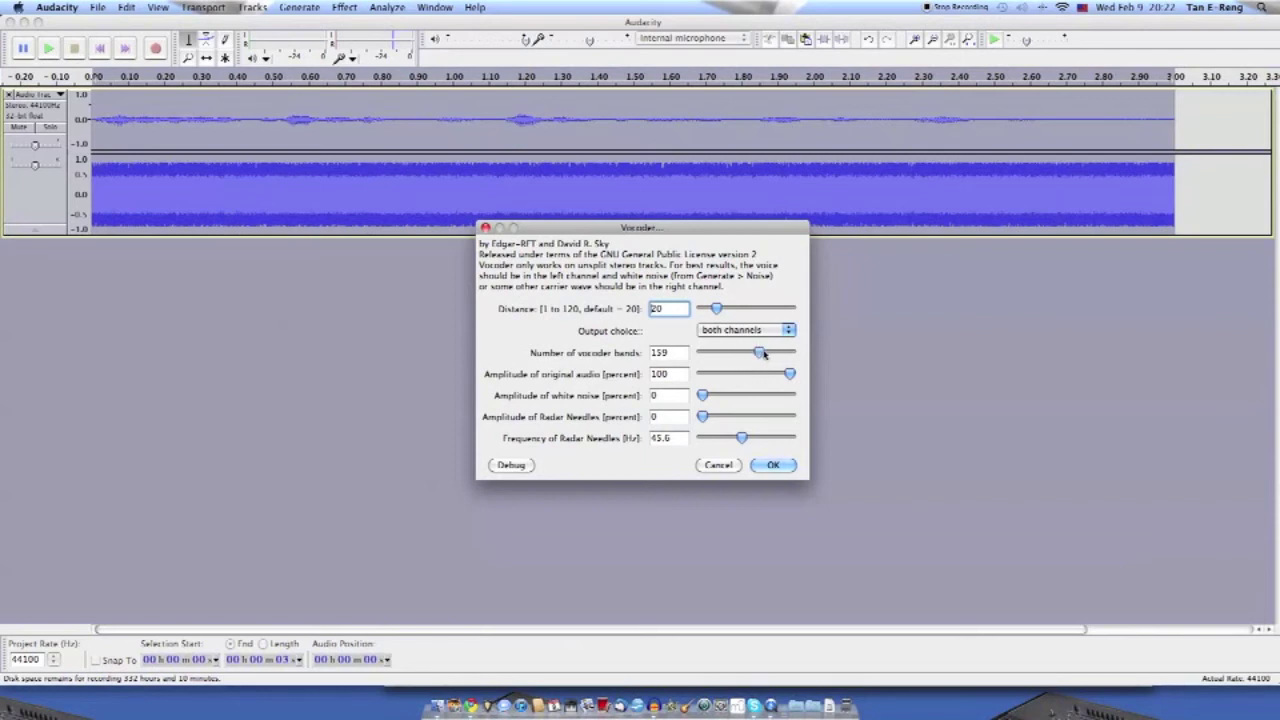
Apply the Vocoder with 178 bands and distance raised slightly to 25.
{"action": "left_click_drag", "start_coordinate": [760, 354], "coordinate": [767, 352]}
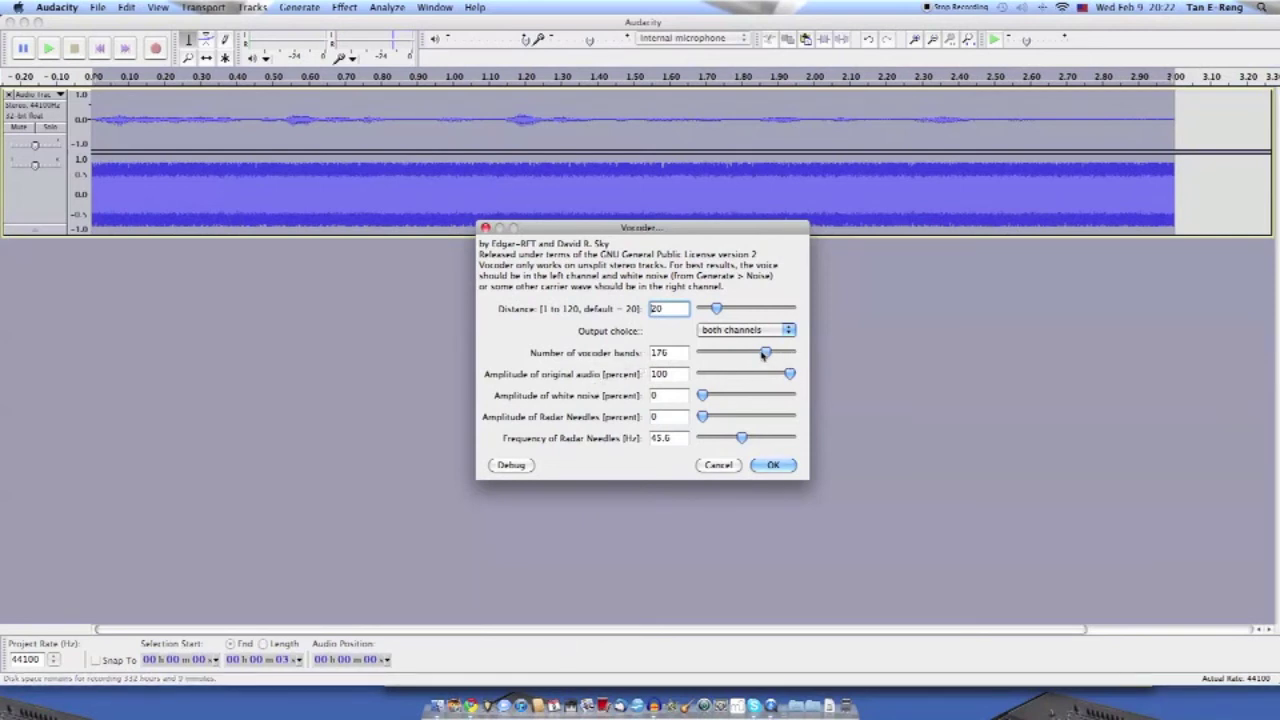
{"action": "left_click_drag", "start_coordinate": [763, 353], "coordinate": [759, 354]}
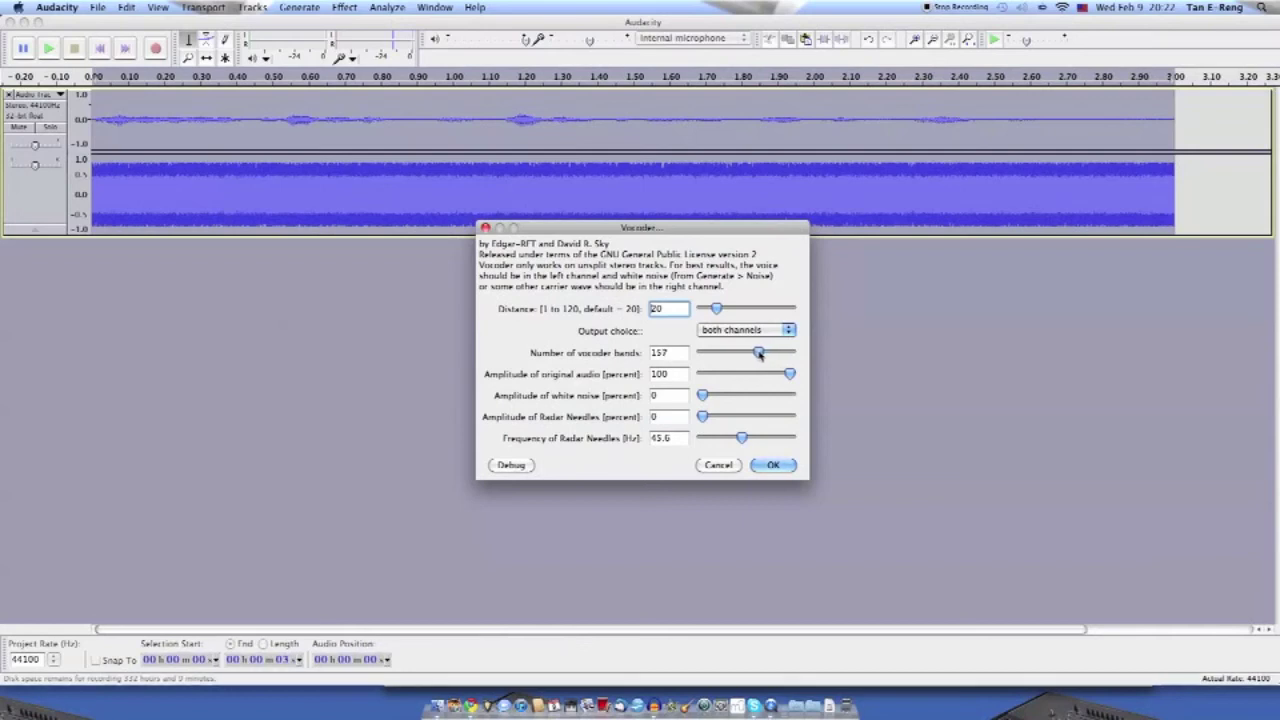
{"action": "left_click_drag", "start_coordinate": [763, 353], "coordinate": [767, 354]}
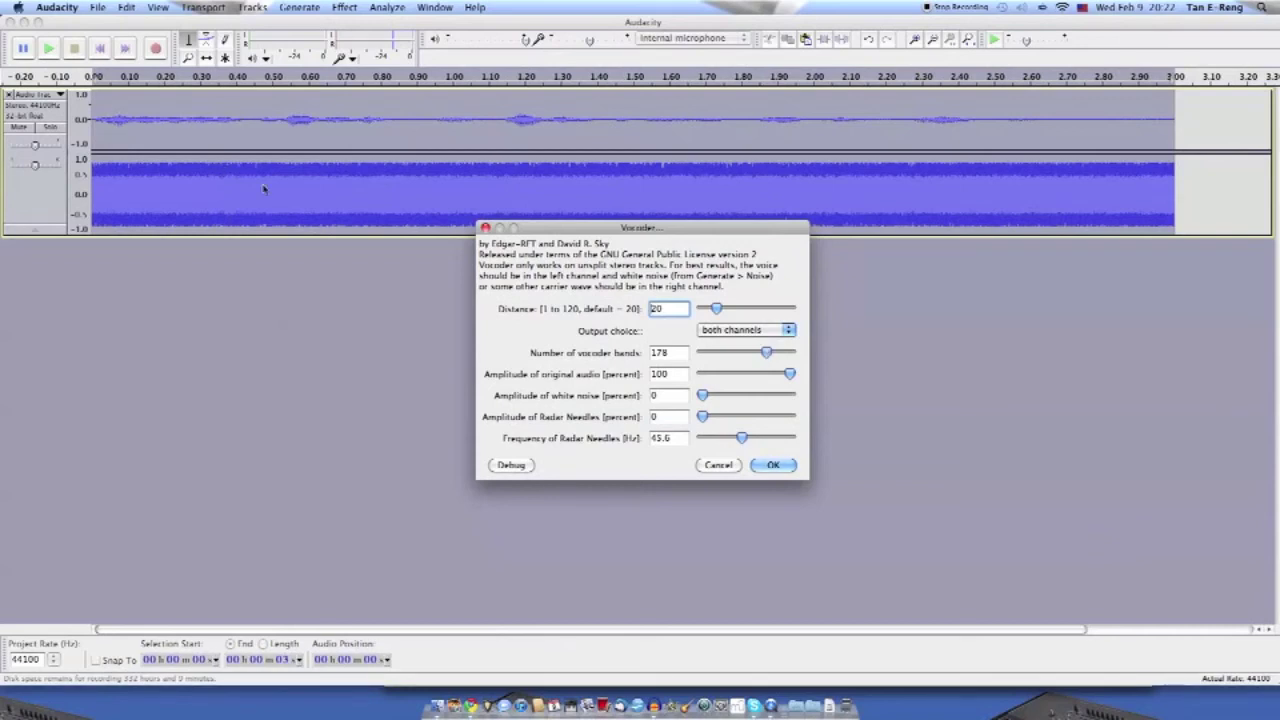
{"action": "mouse_move", "coordinate": [718, 310]}
{"action": "left_mouse_down"}
{"action": "mouse_move", "coordinate": [706, 309]}
{"action": "mouse_move", "coordinate": [721, 308]}
{"action": "left_mouse_up"}
{"action": "left_click", "coordinate": [773, 465]}
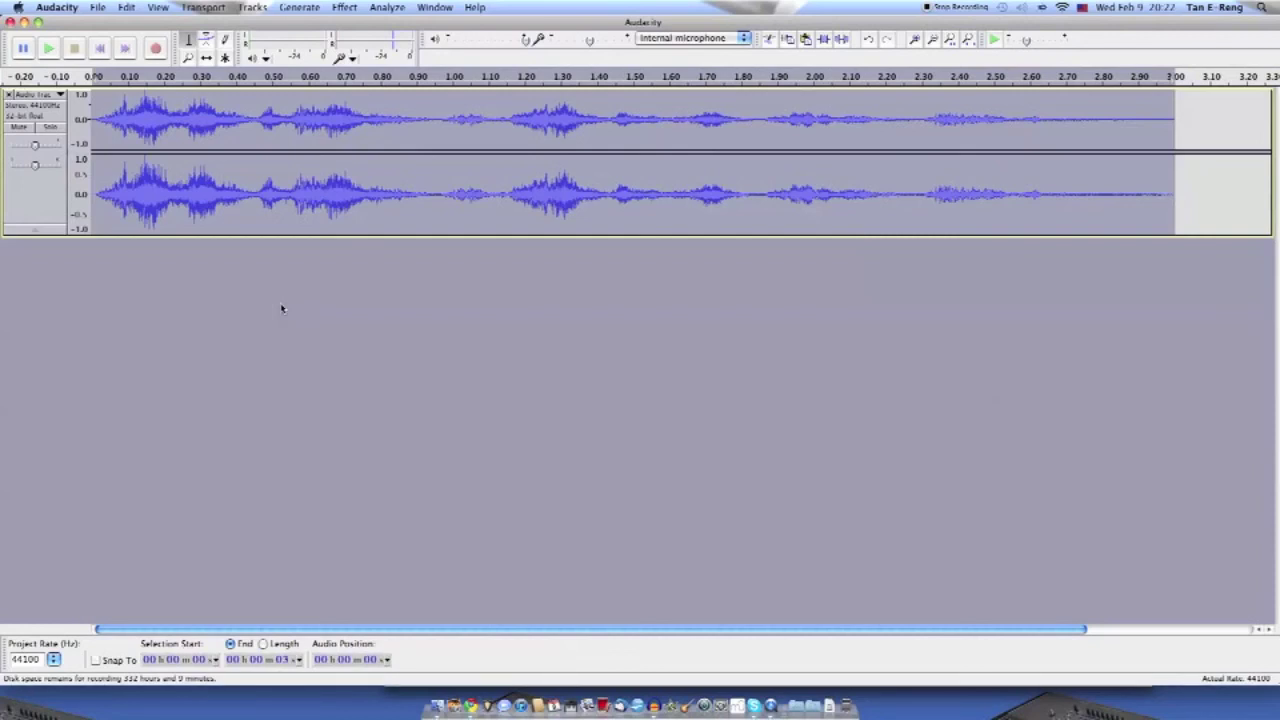
{"action": "key", "text": "space"}
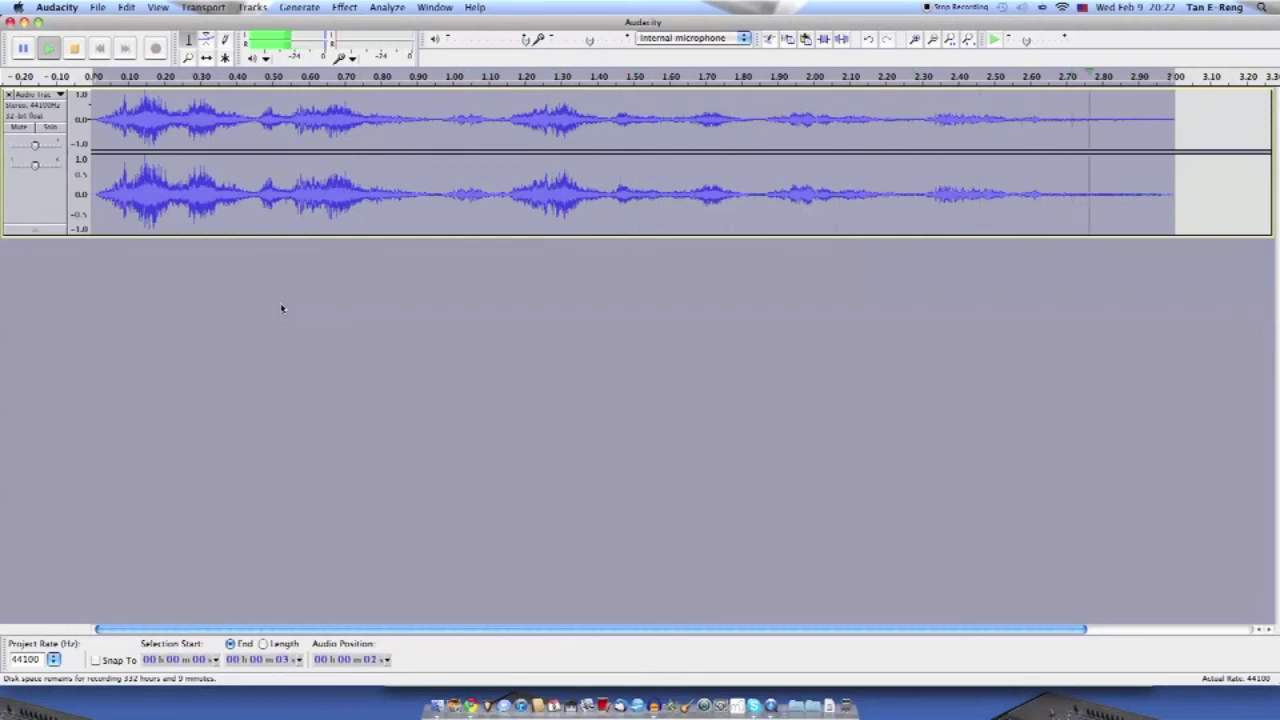
{"action": "key", "text": "space"}
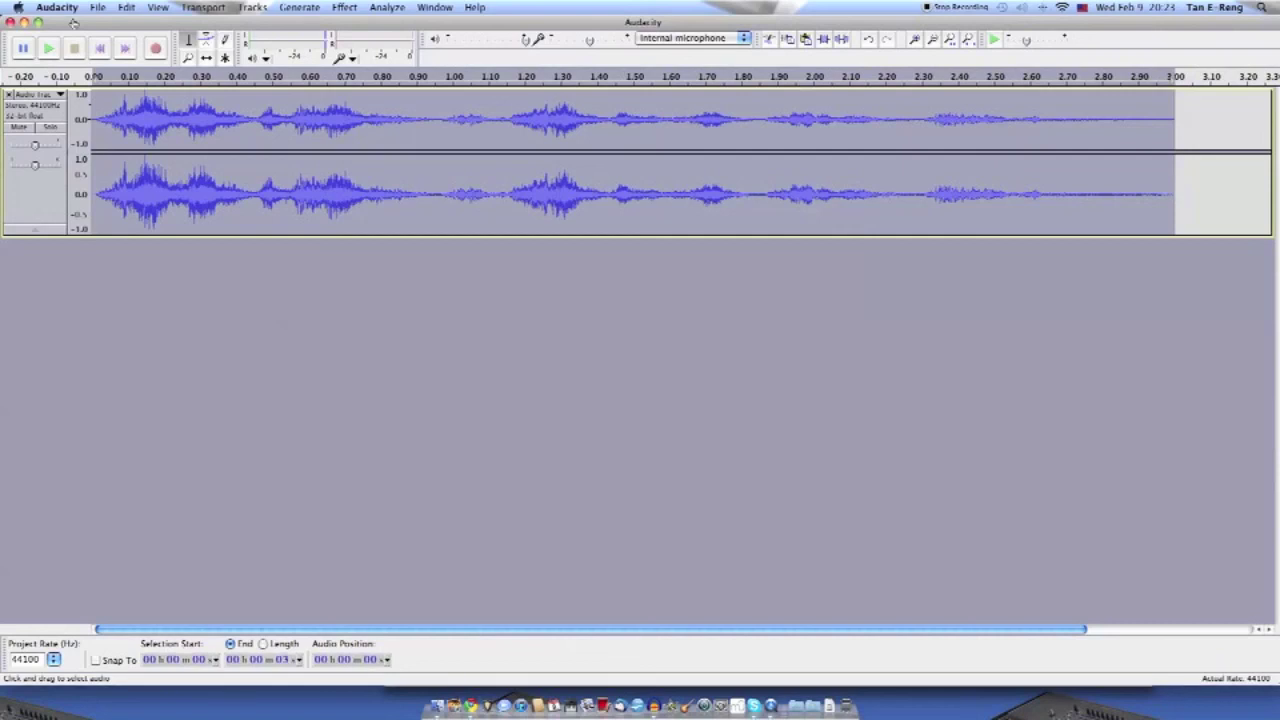
{"action": "left_click_drag", "start_coordinate": [73, 22], "coordinate": [71, 22]}
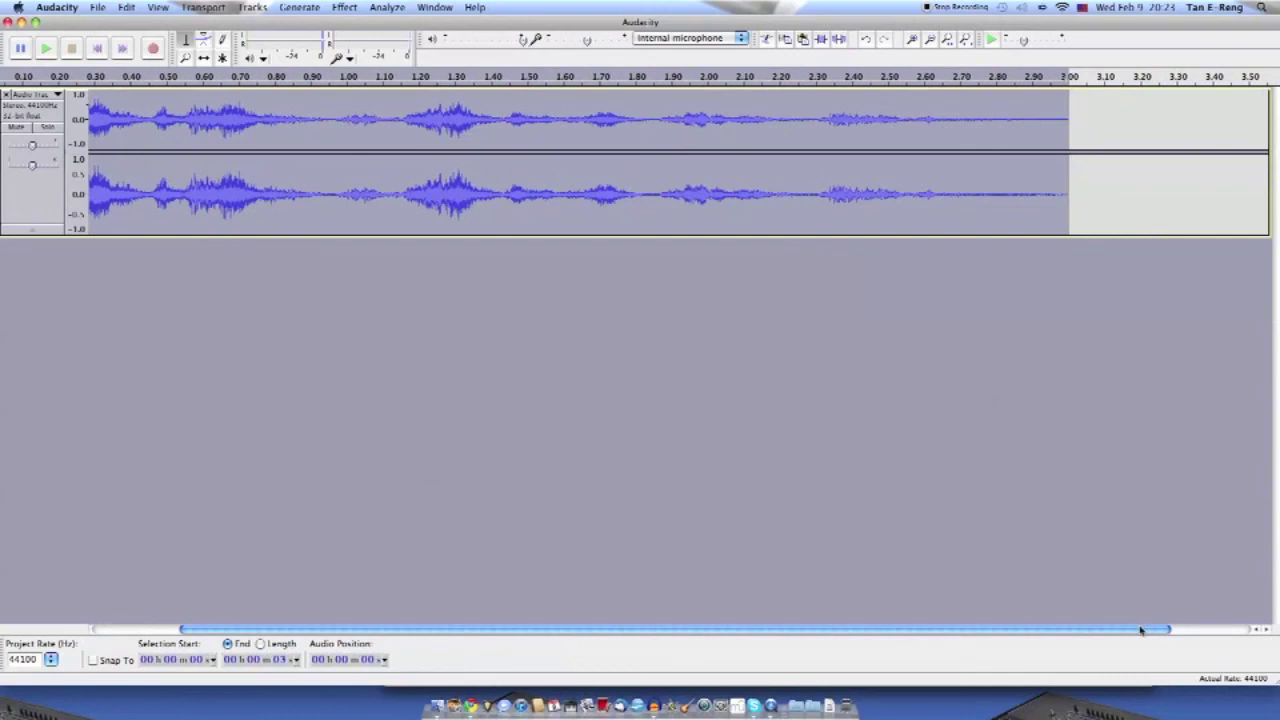
{"action": "left_click", "coordinate": [1188, 138]}
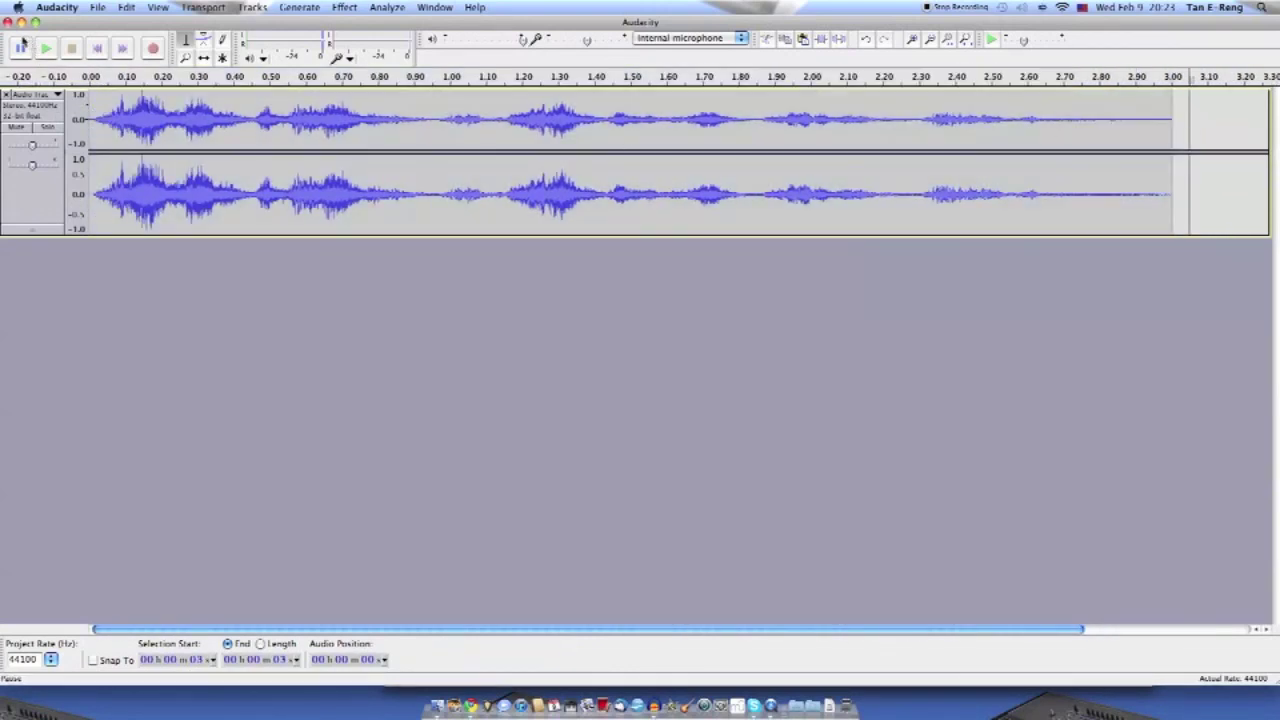
{"action": "mouse_move", "coordinate": [4, 45]}
{"action": "left_mouse_down"}
{"action": "mouse_move", "coordinate": [129, 200]}
{"action": "mouse_move", "coordinate": [6, 50]}
{"action": "left_mouse_up"}
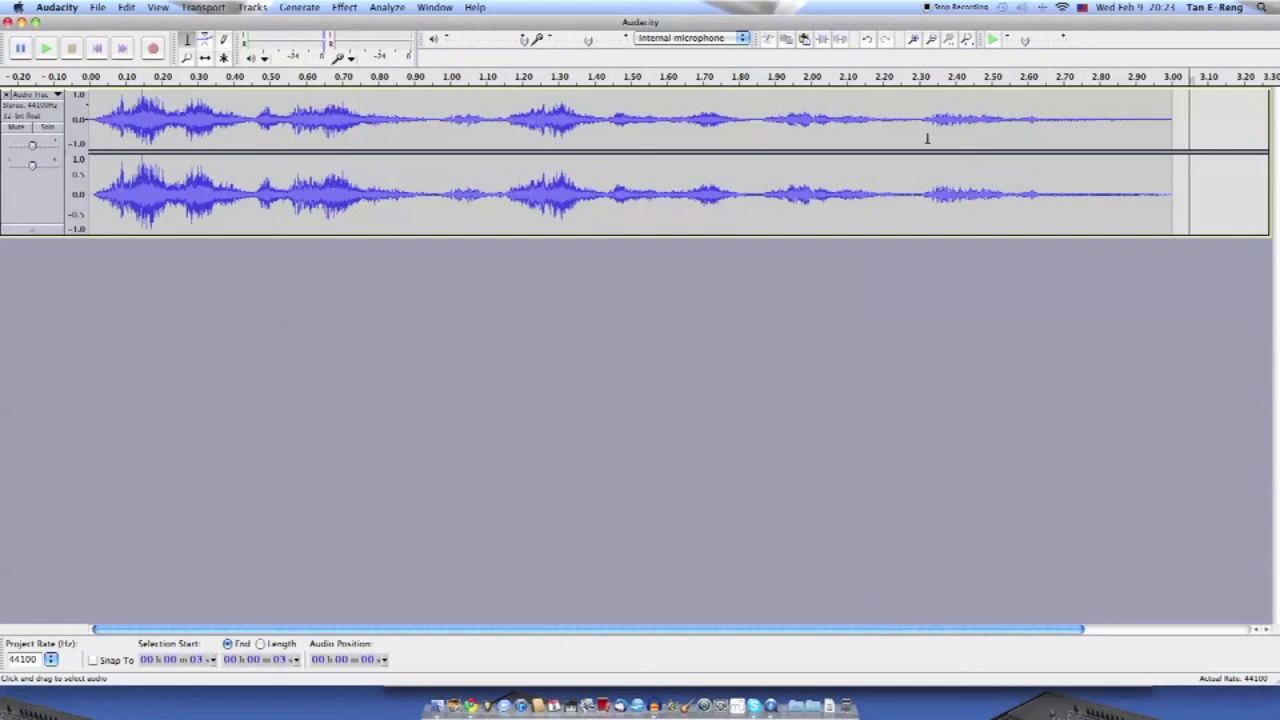
{"action": "left_click", "coordinate": [940, 5]}
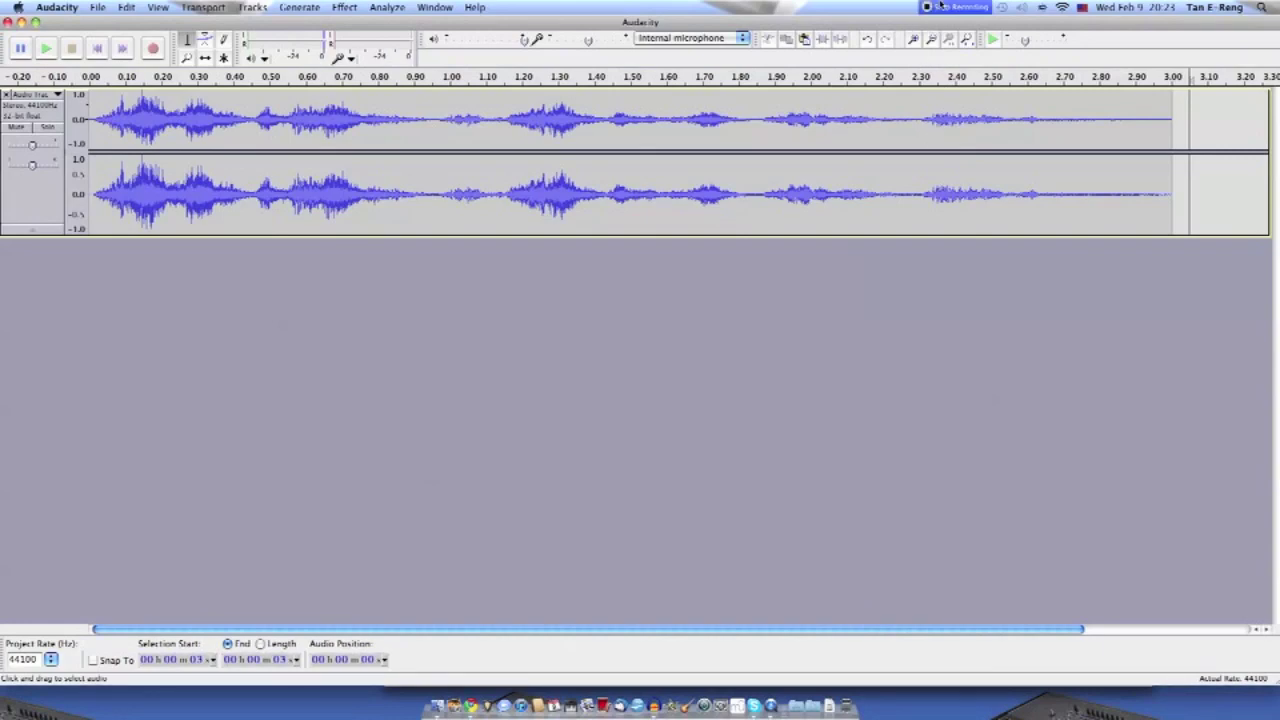